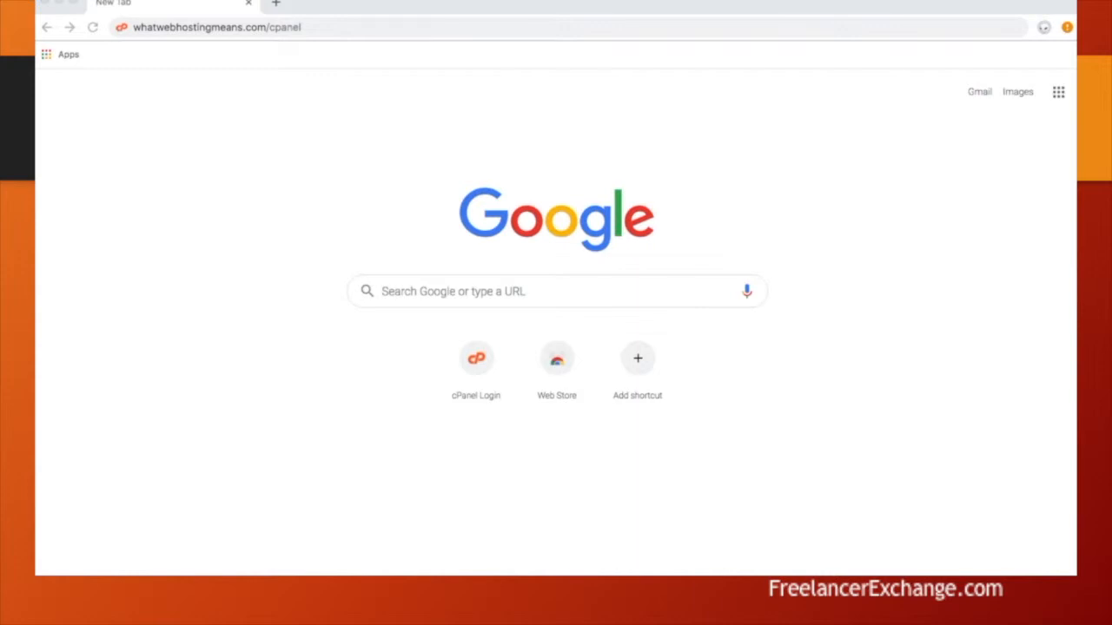
- Load the cPanel login address and sign in with the account username and password
click(342, 28)
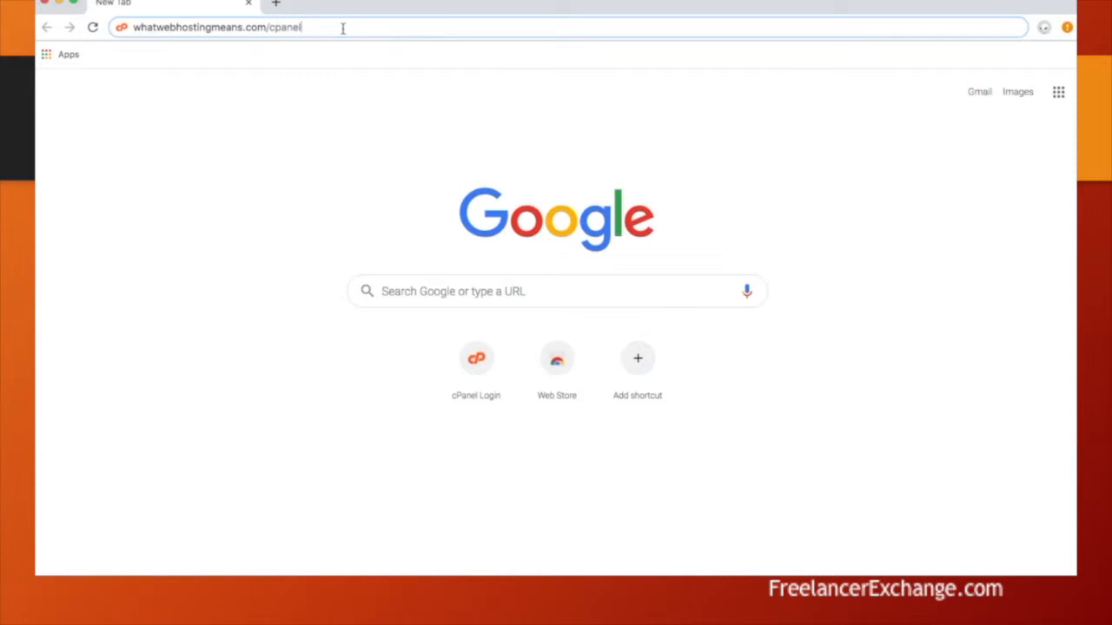
key(Return)
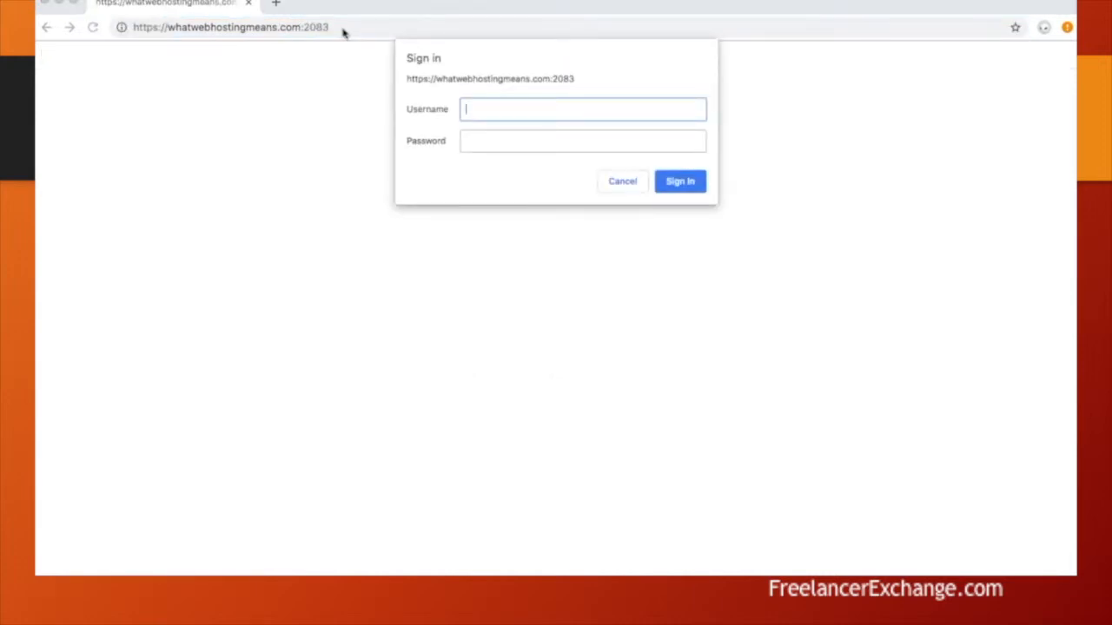
text(whatwebhosting)
key(Tab)
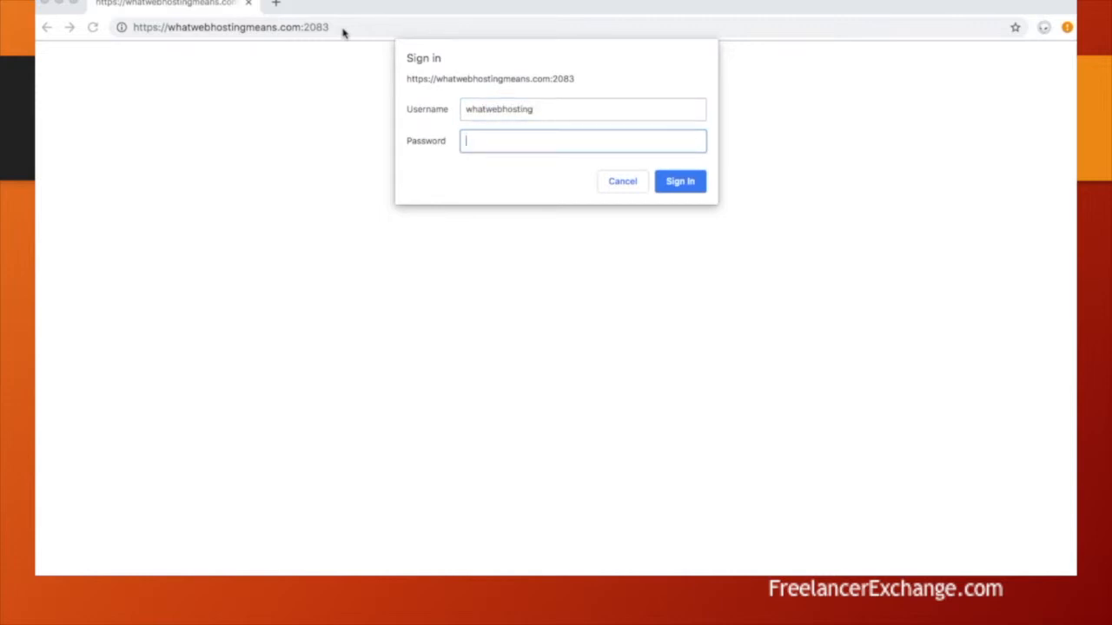
text(•••••••••••)
key(Return)
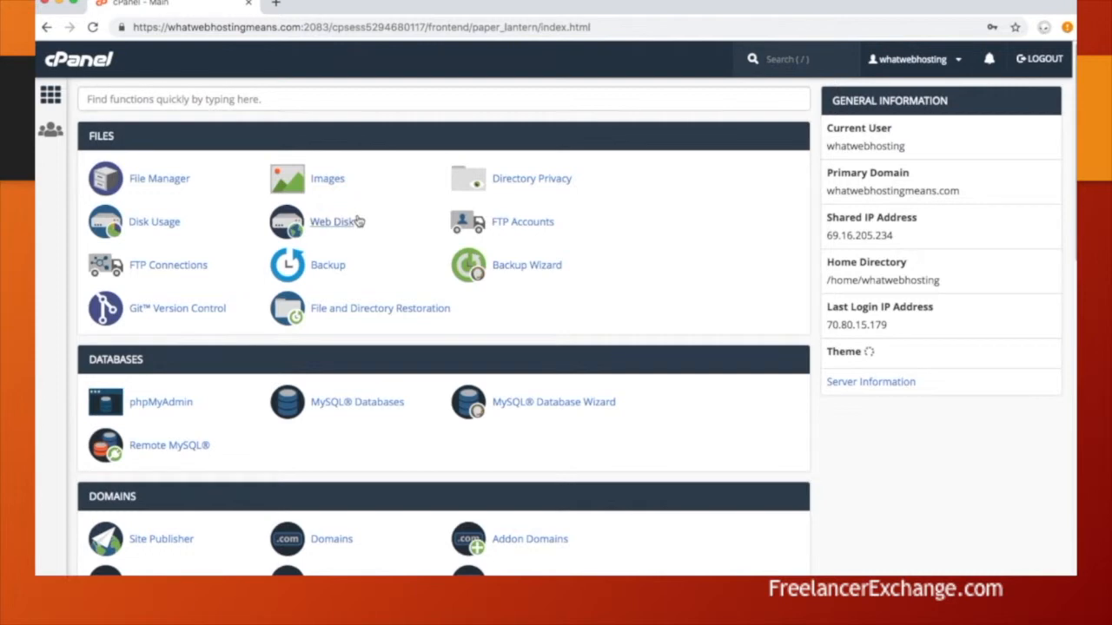
- Scroll the cPanel home page to the Email section and go to Email Accounts
scroll(359, 222, down, 5)
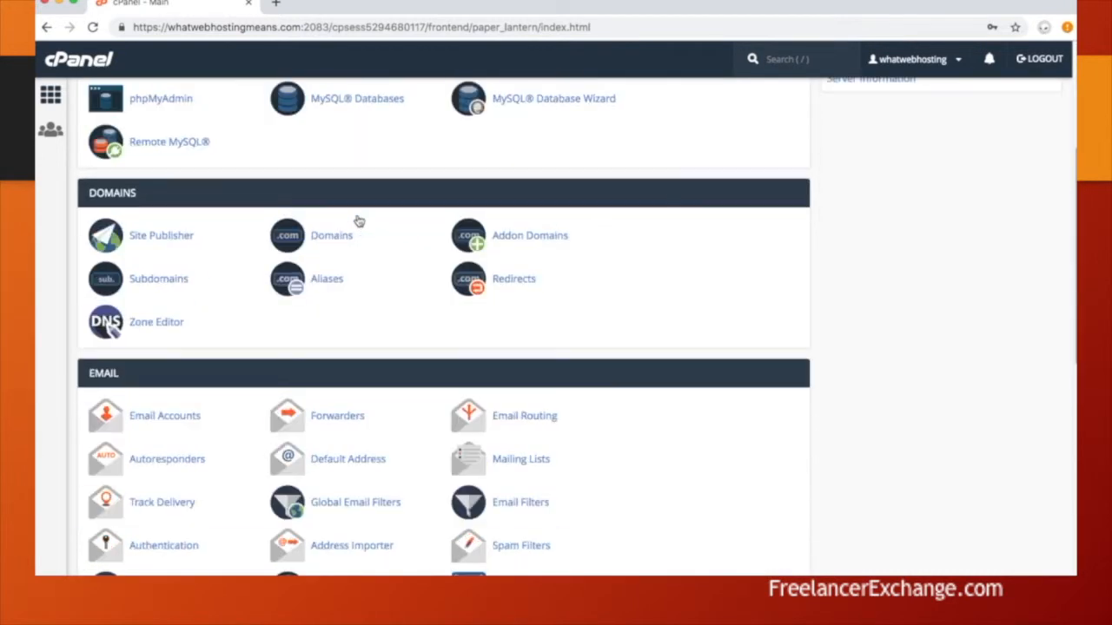
scroll(359, 222, down, 5)
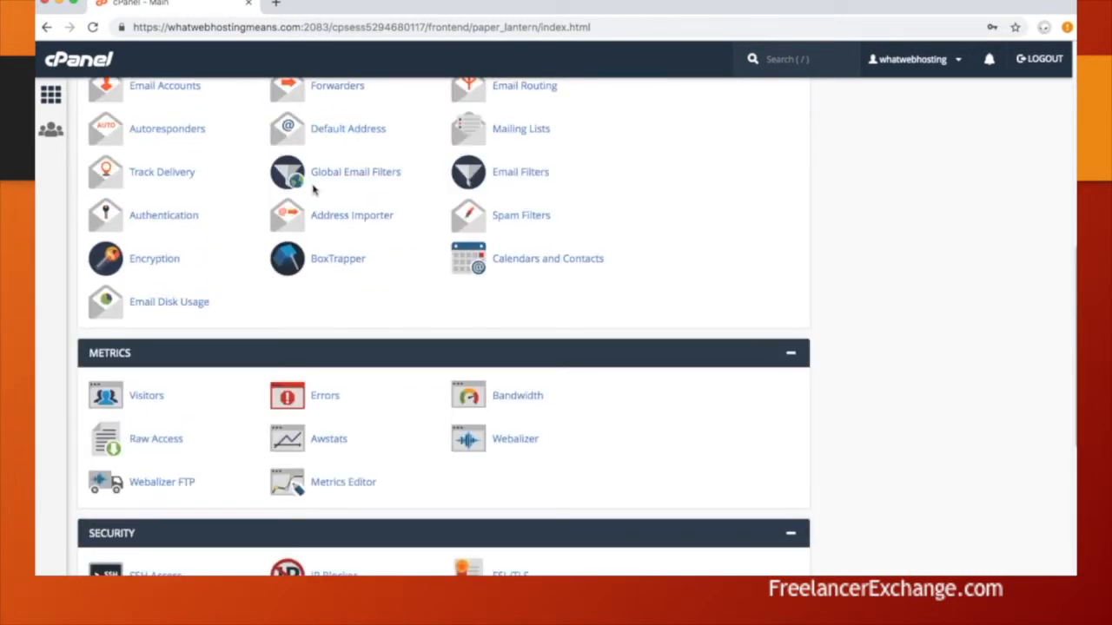
scroll(166, 194, up, 2)
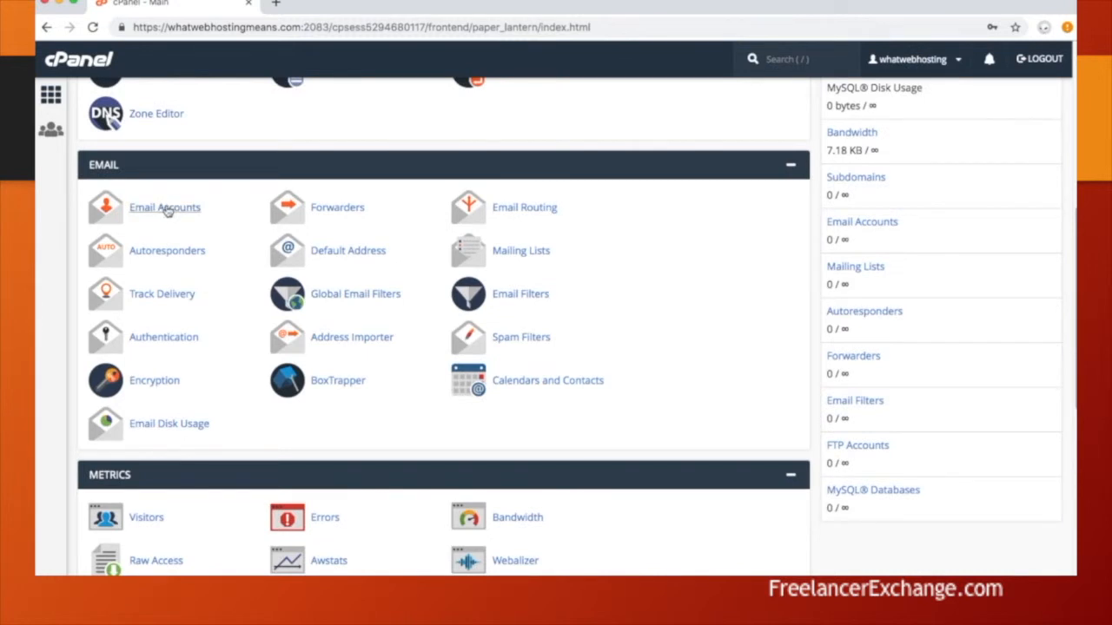
click(164, 208)
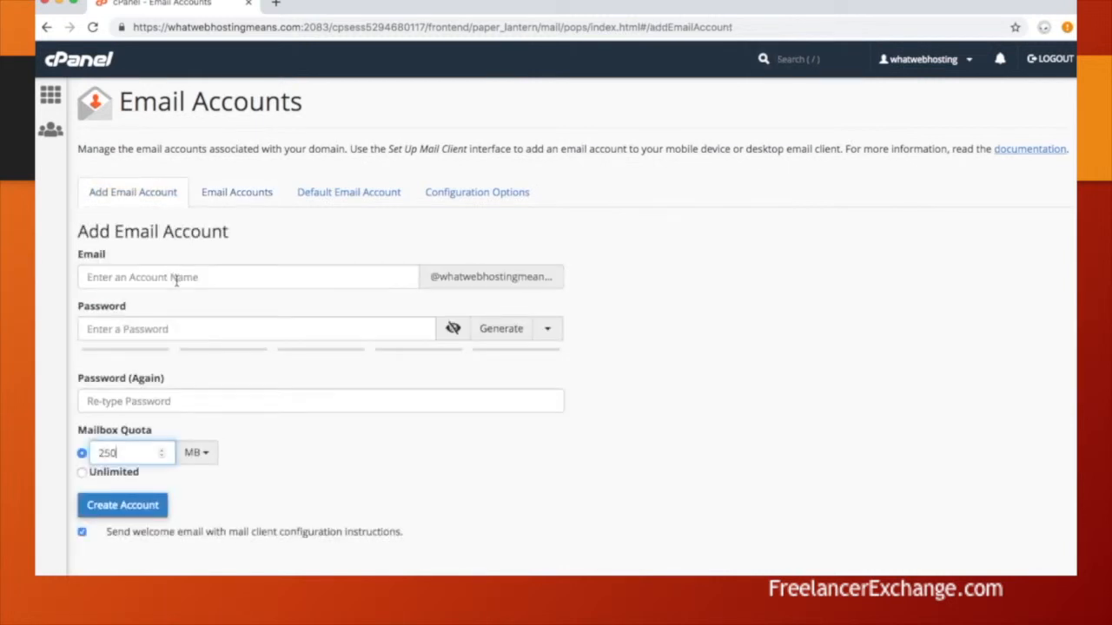
- Create a mailbox from the suggested account name with the chosen password, then list email accounts
click(175, 277)
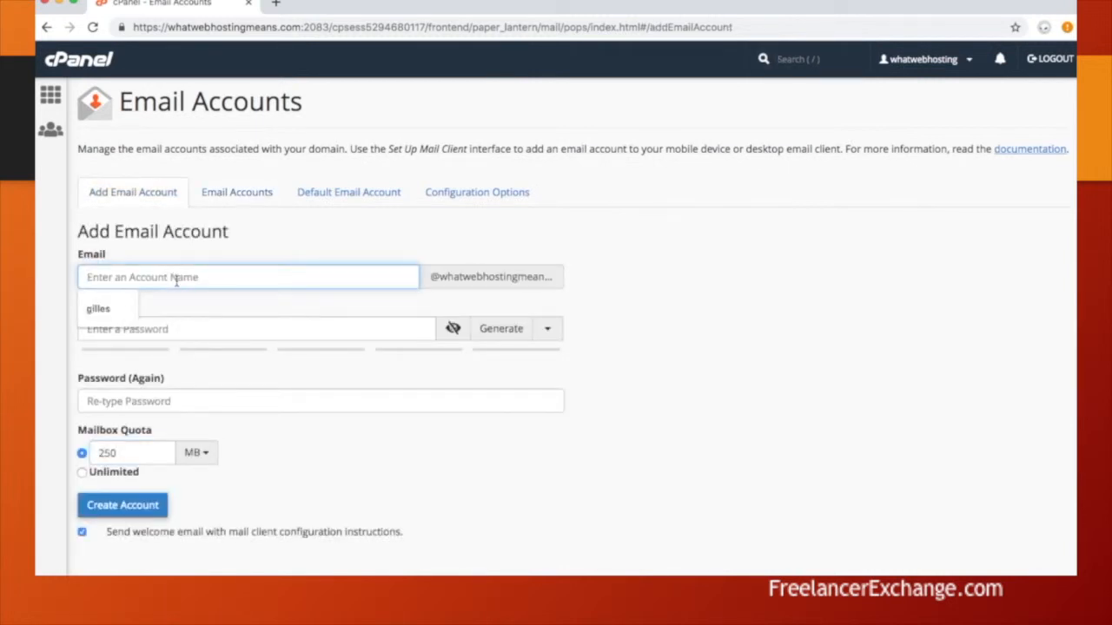
click(94, 309)
click(137, 330)
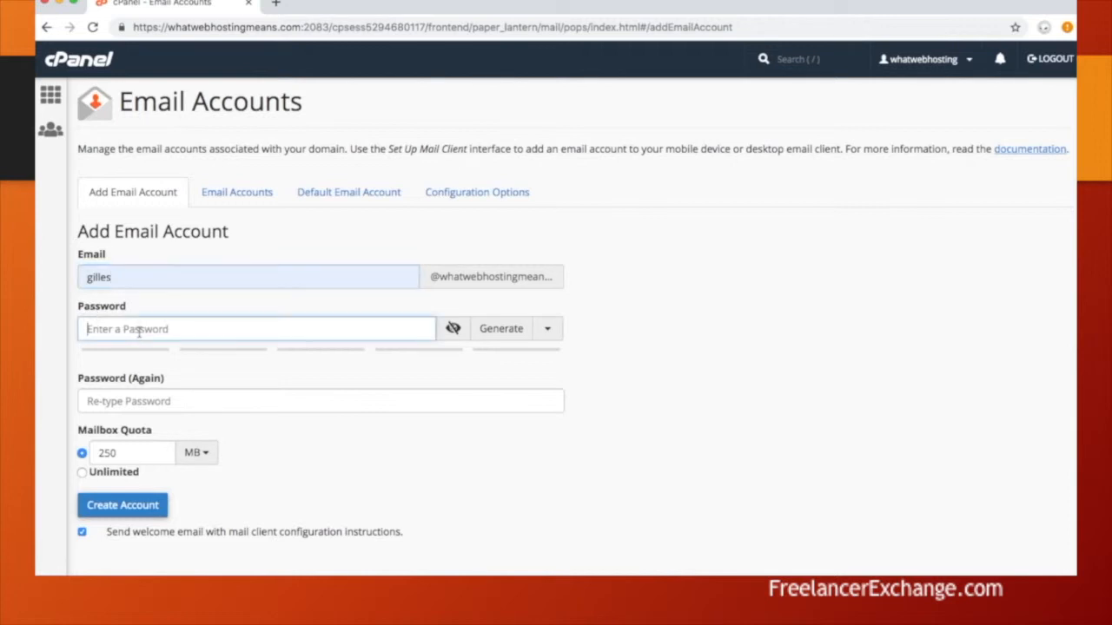
text(123)
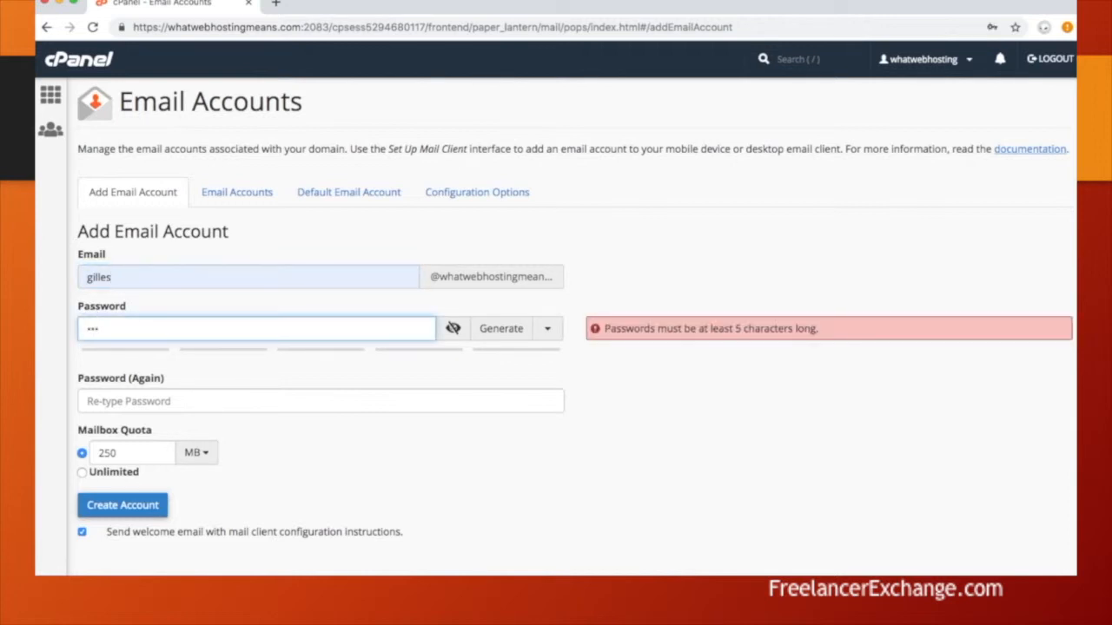
text(456789)
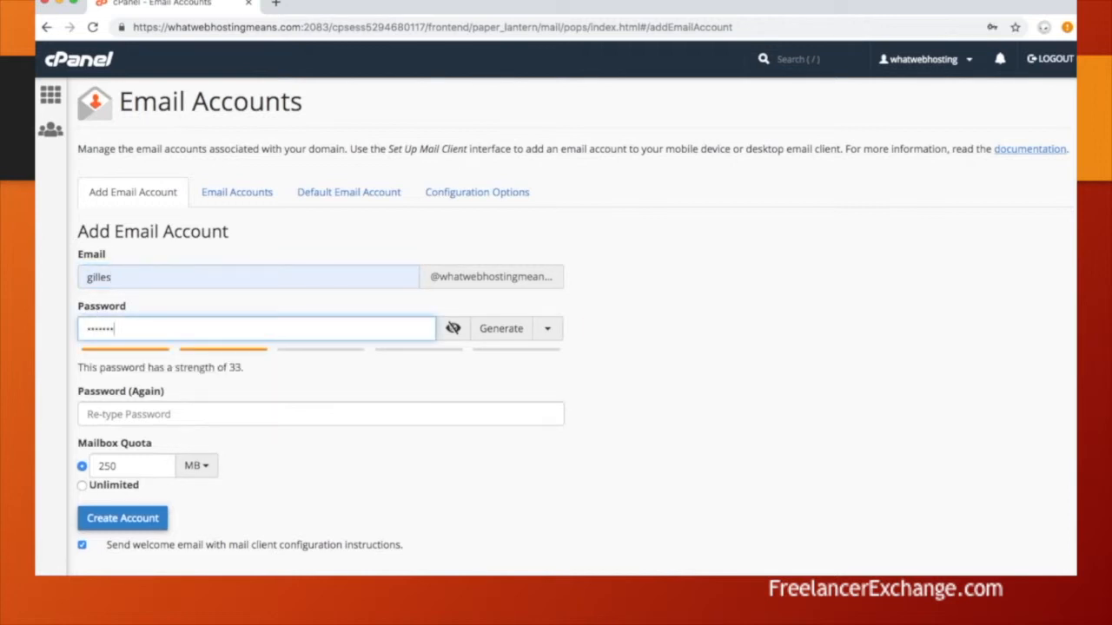
key(Tab)
text(12345678)
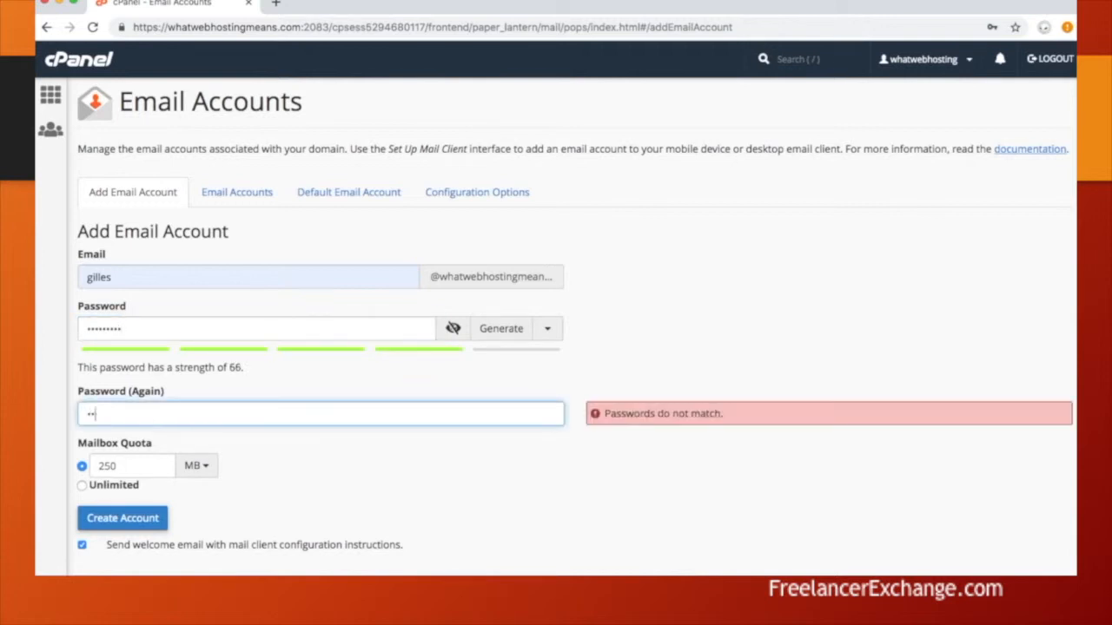
text(9)
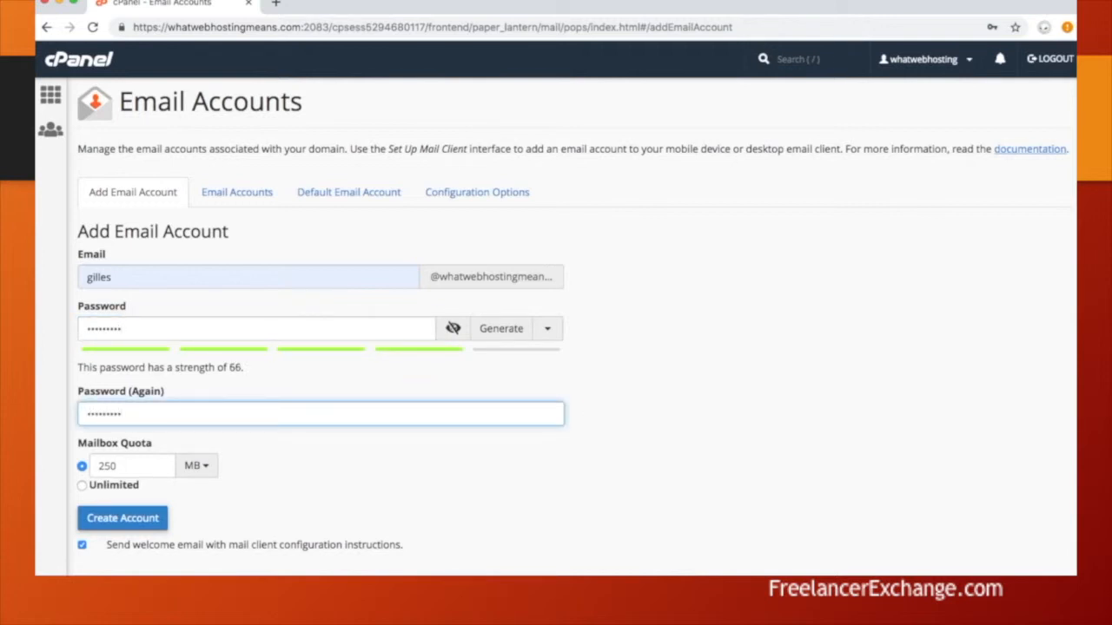
click(139, 521)
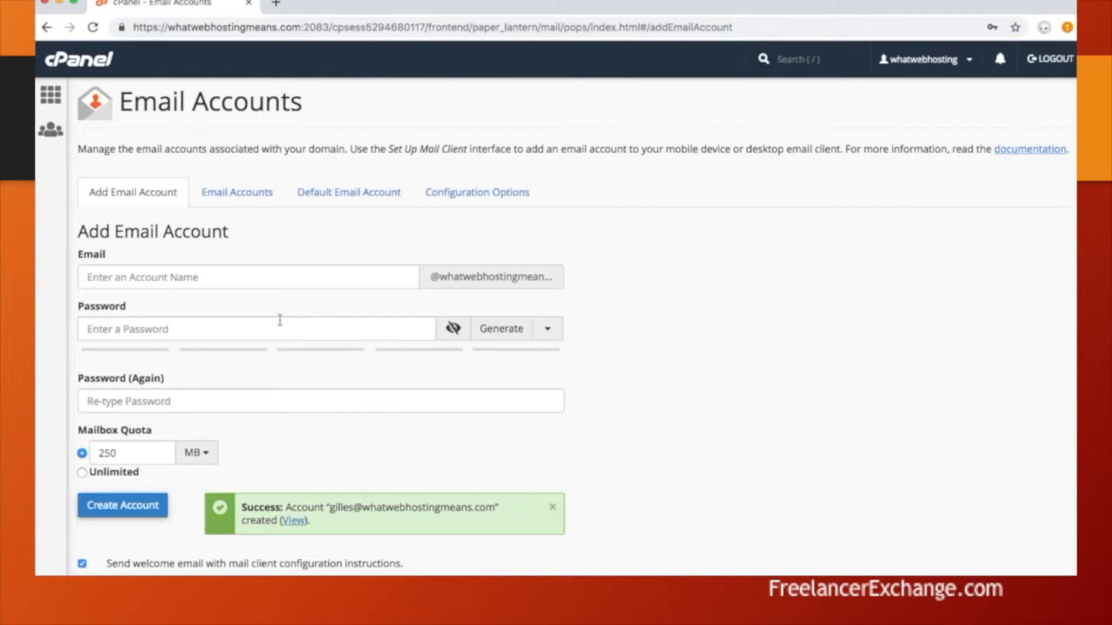
click(251, 194)
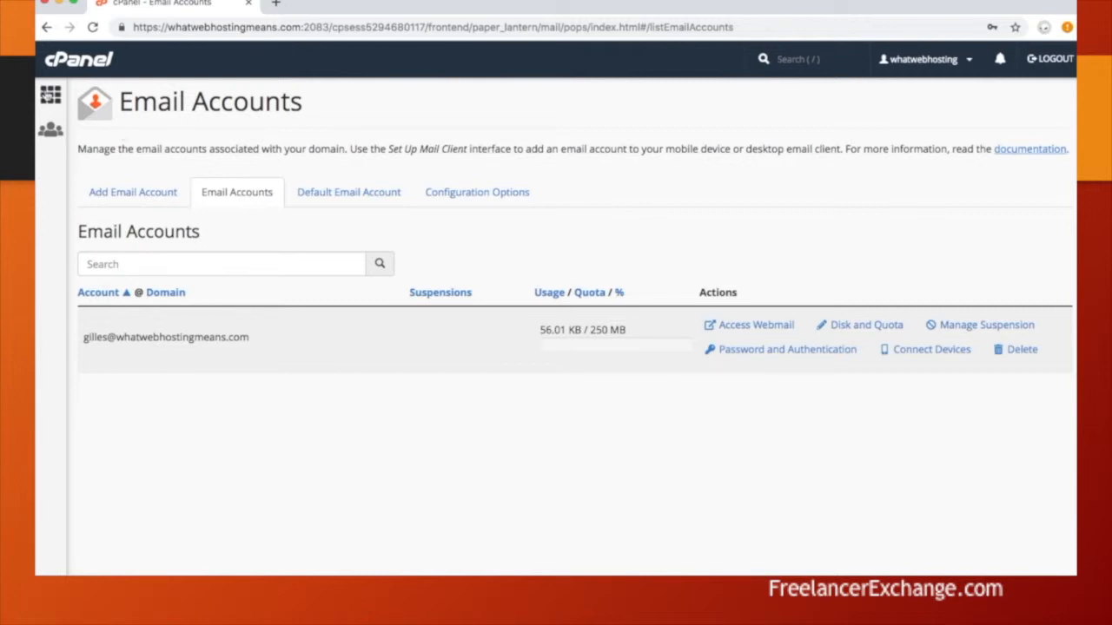
- Go back to the cPanel home and open Forwarders from the Email section
click(52, 97)
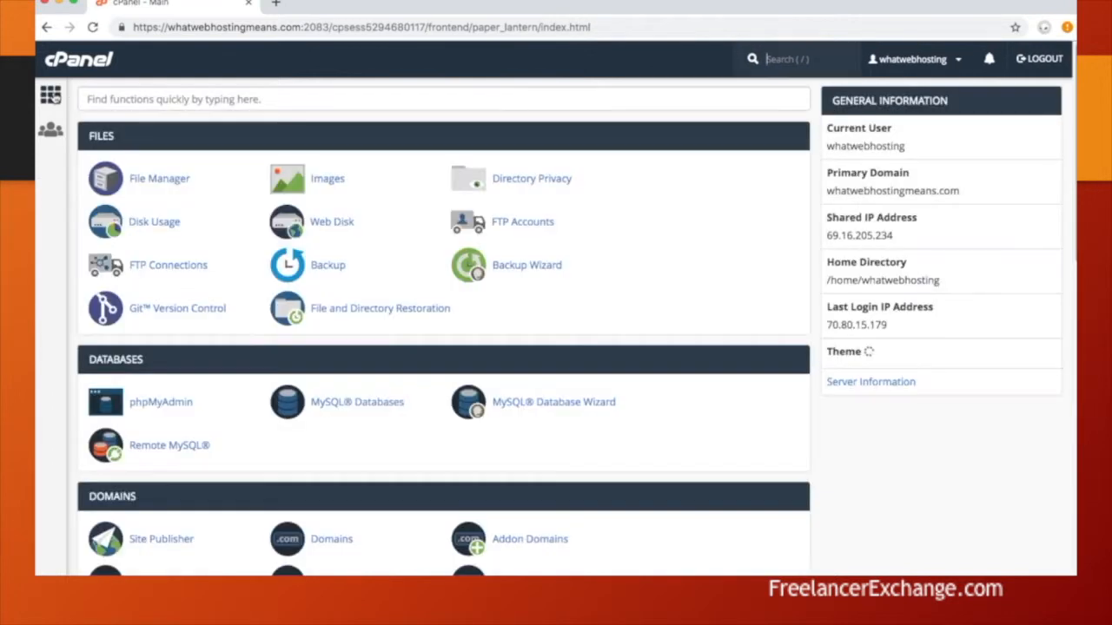
scroll(376, 330, down, 5)
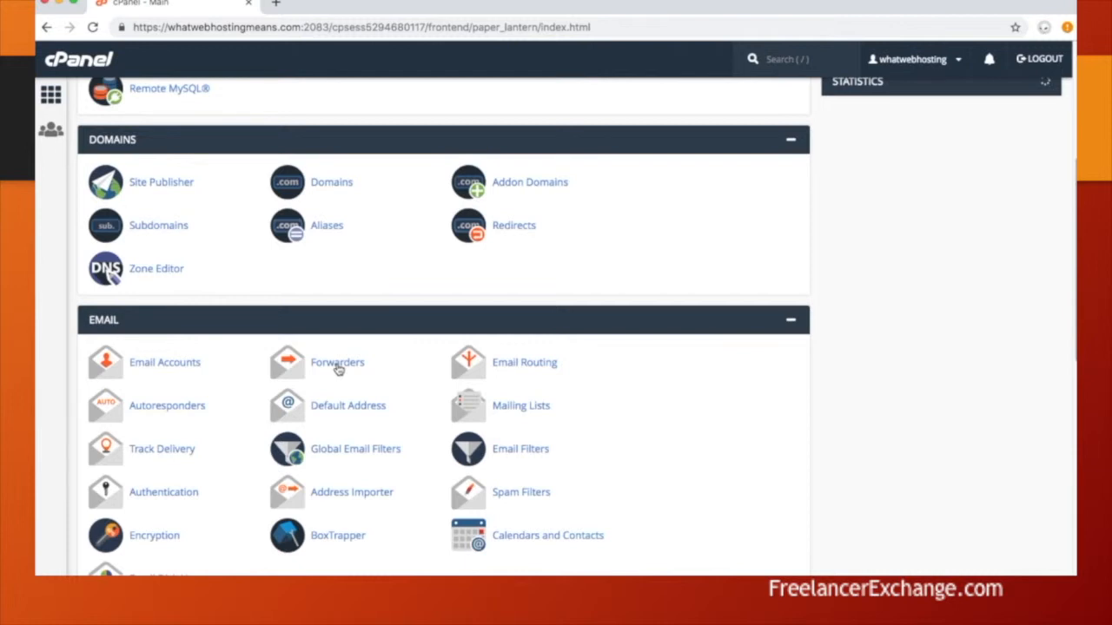
click(338, 366)
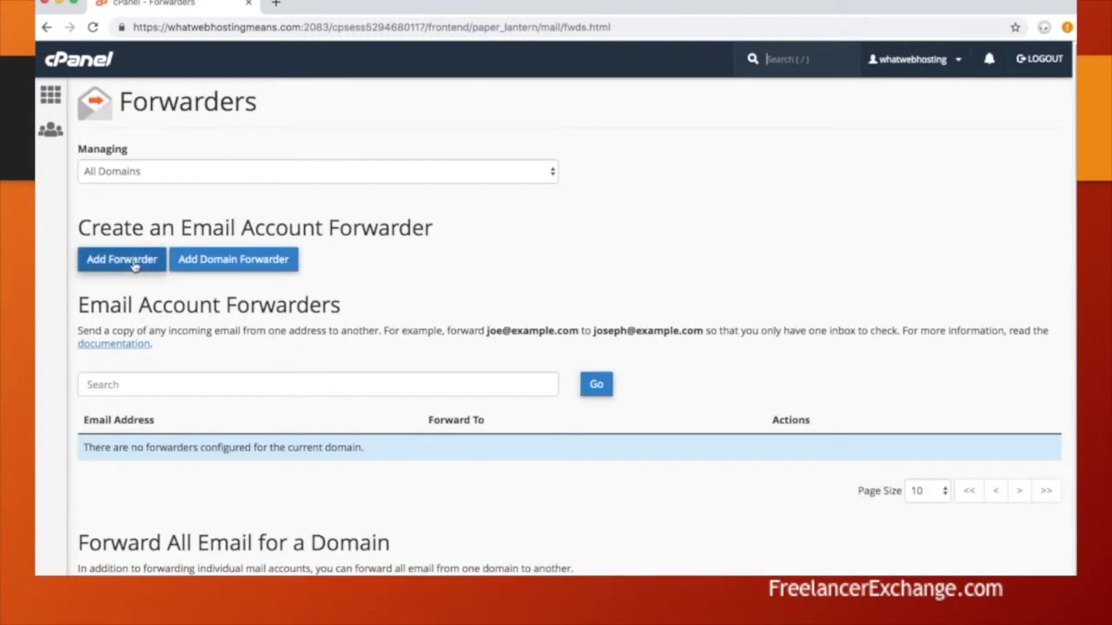
- Add an 'info' forwarder that sends mail to the owner's saved mailbox
click(132, 261)
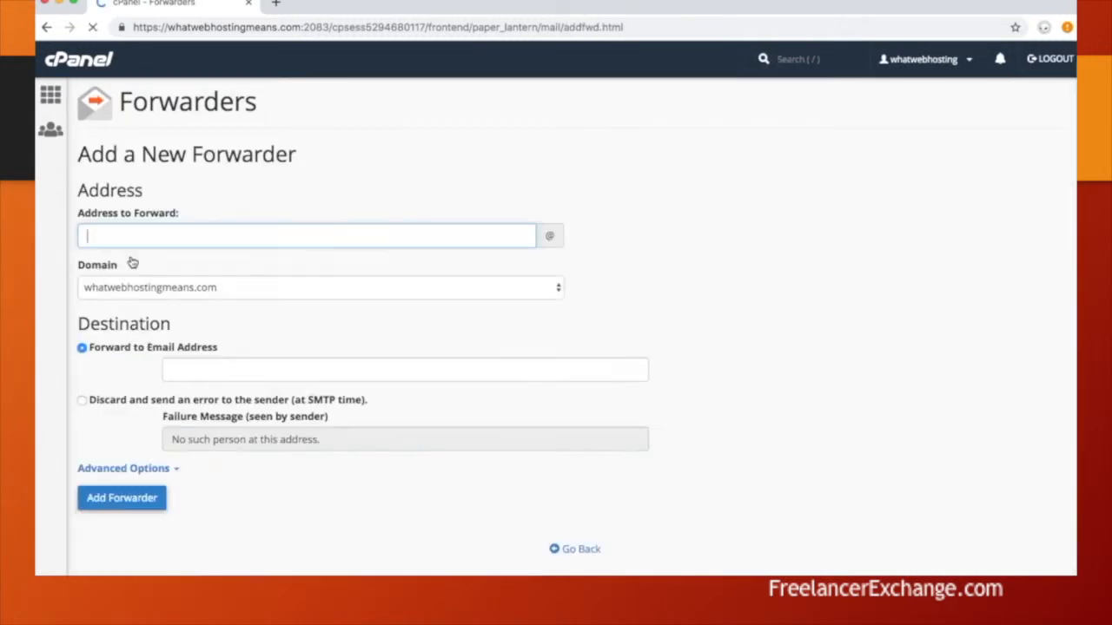
text(info)
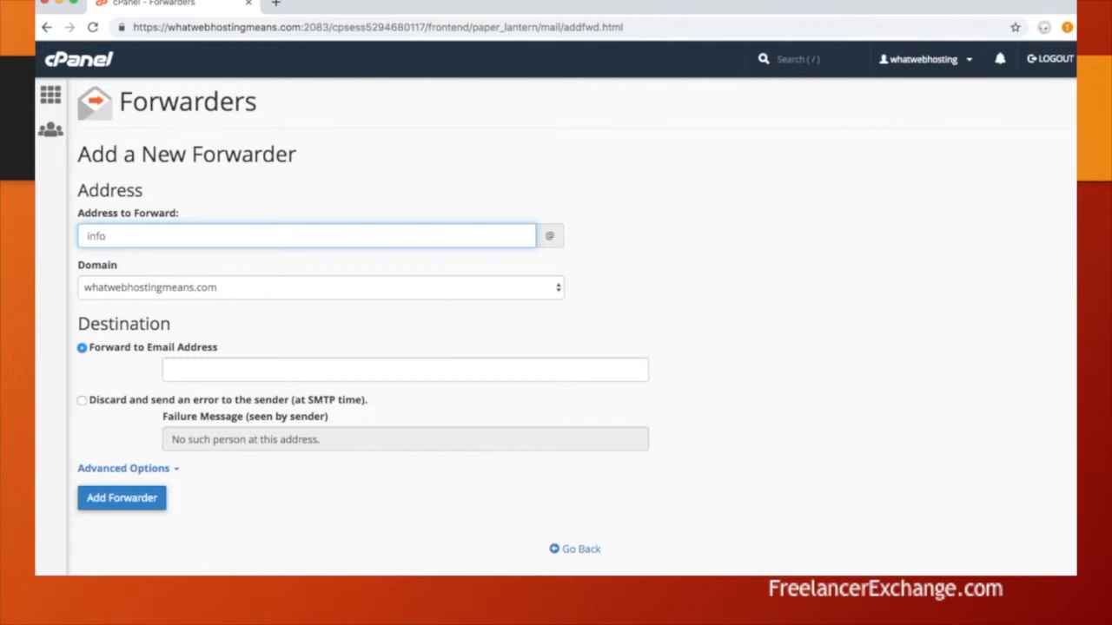
click(212, 369)
click(213, 402)
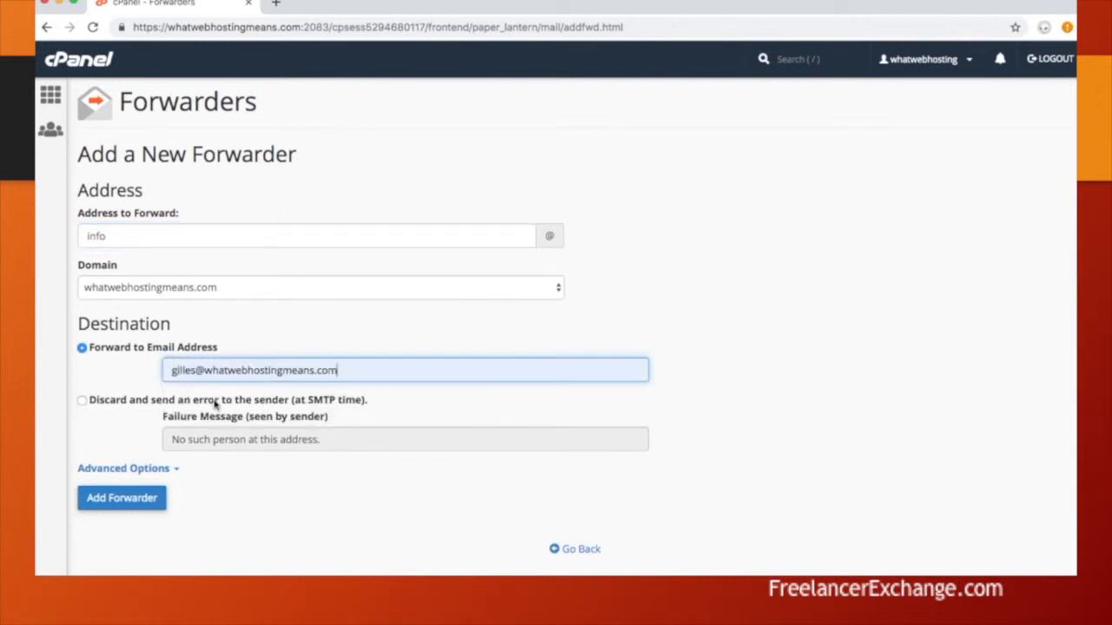
click(121, 500)
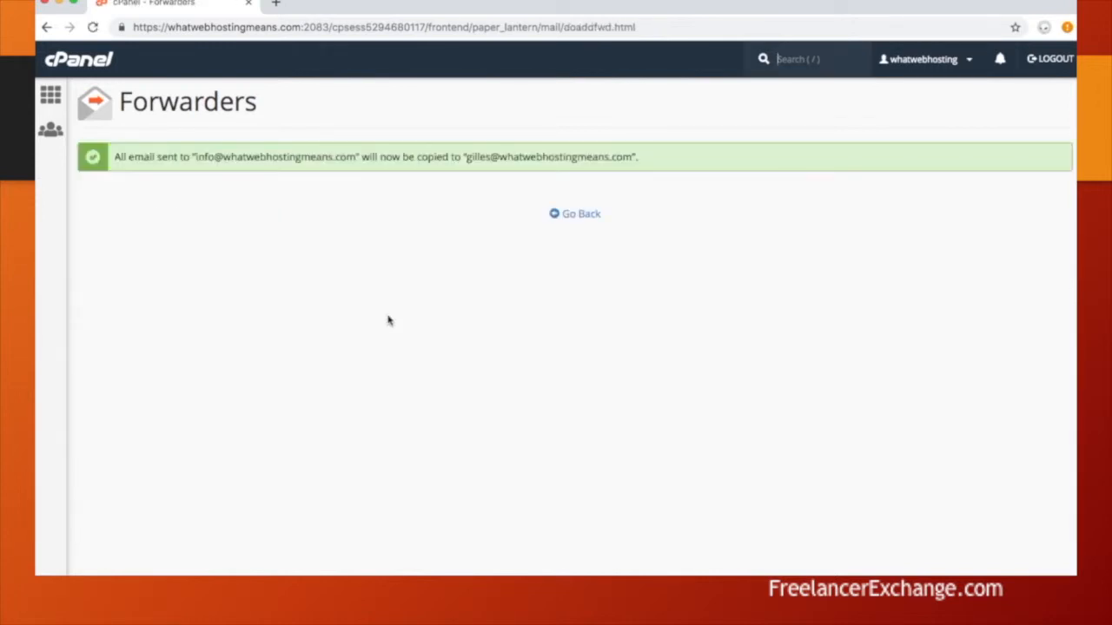
click(596, 221)
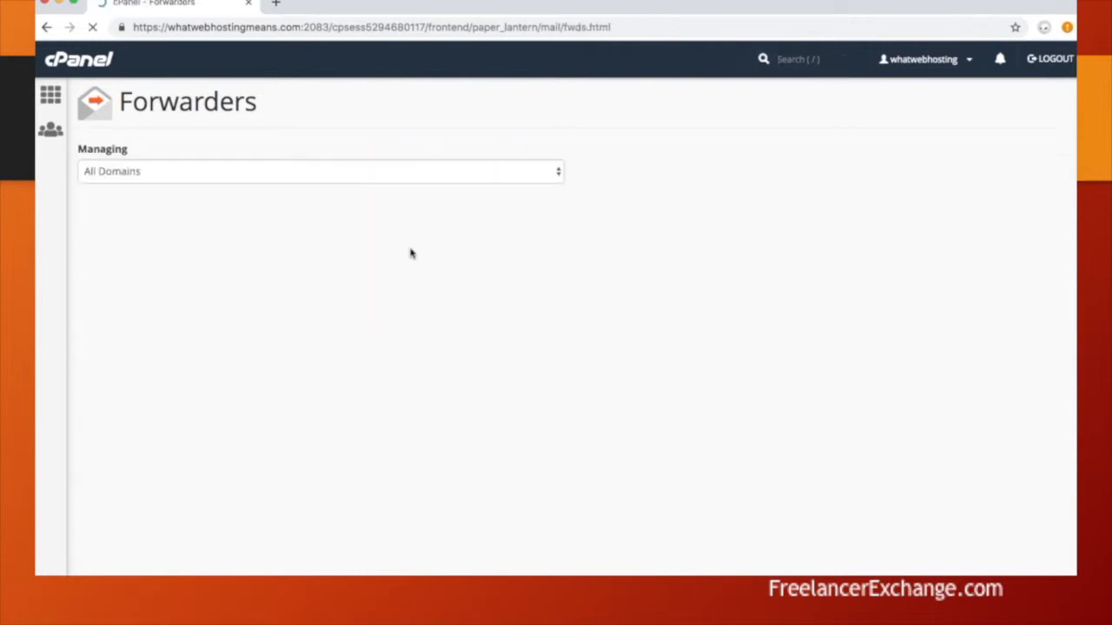
- Add a 'help' forwarder delivering to the owner's mailbox
click(132, 263)
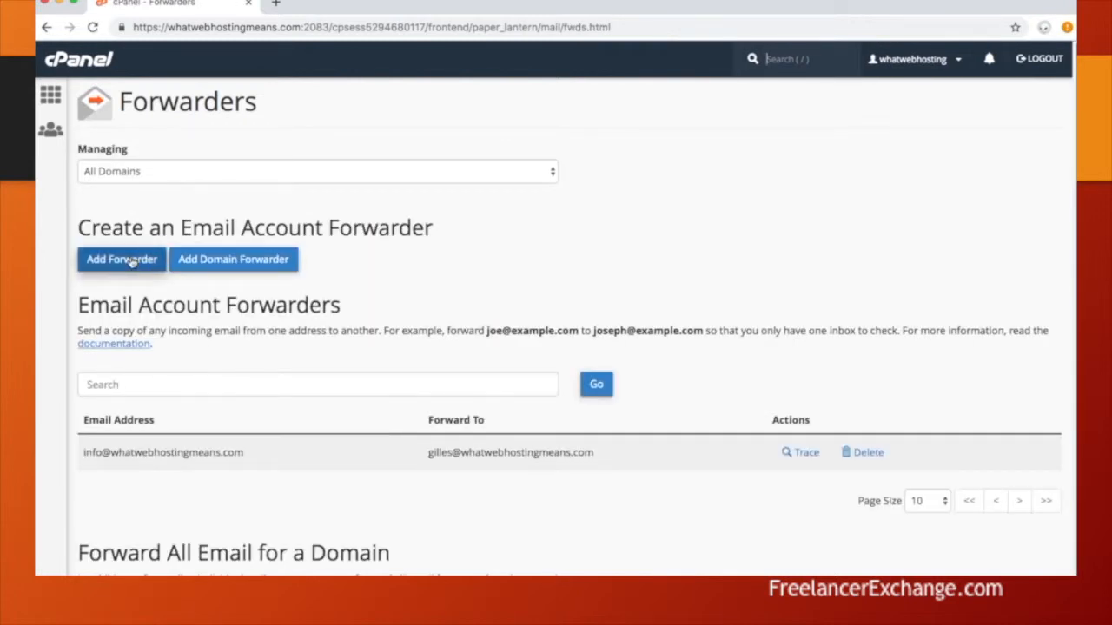
click(130, 260)
click(146, 238)
text(help)
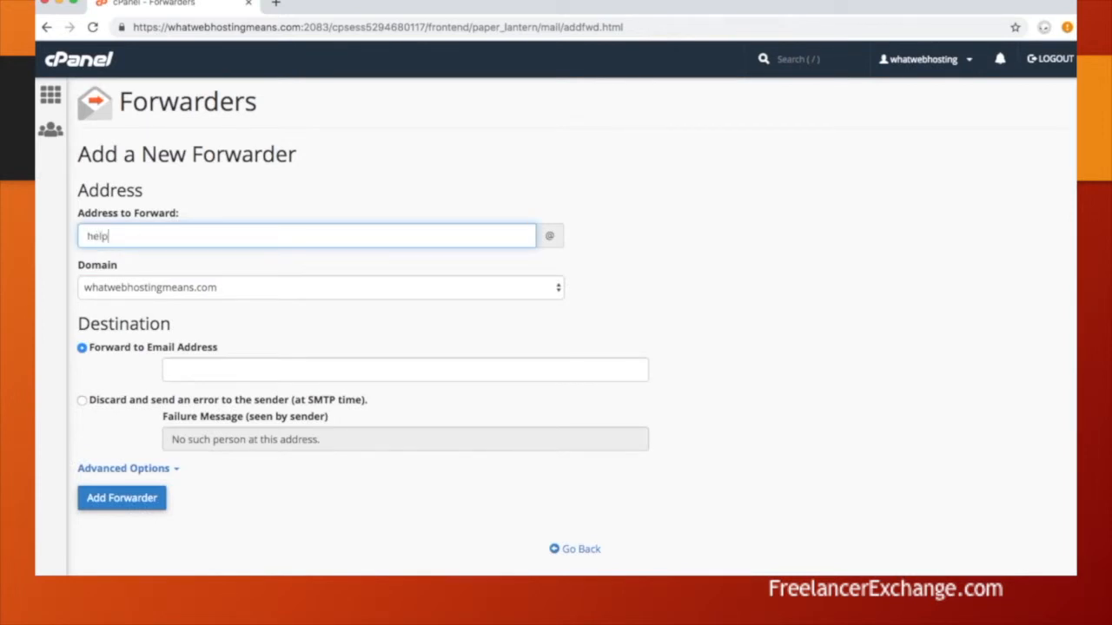
key(Tab)
click(211, 372)
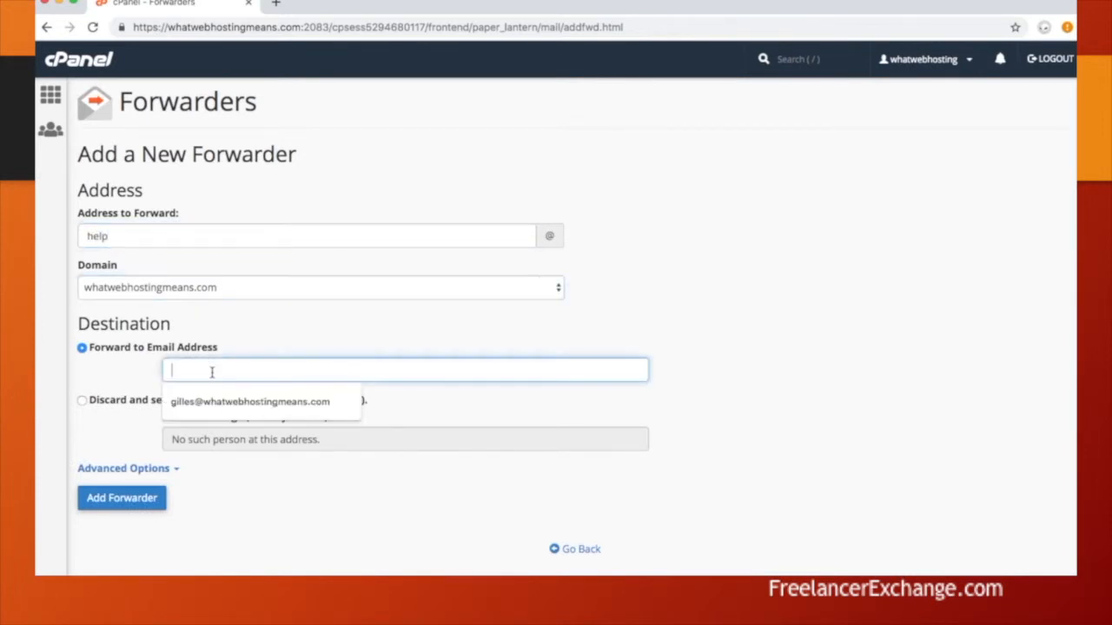
click(218, 400)
click(129, 498)
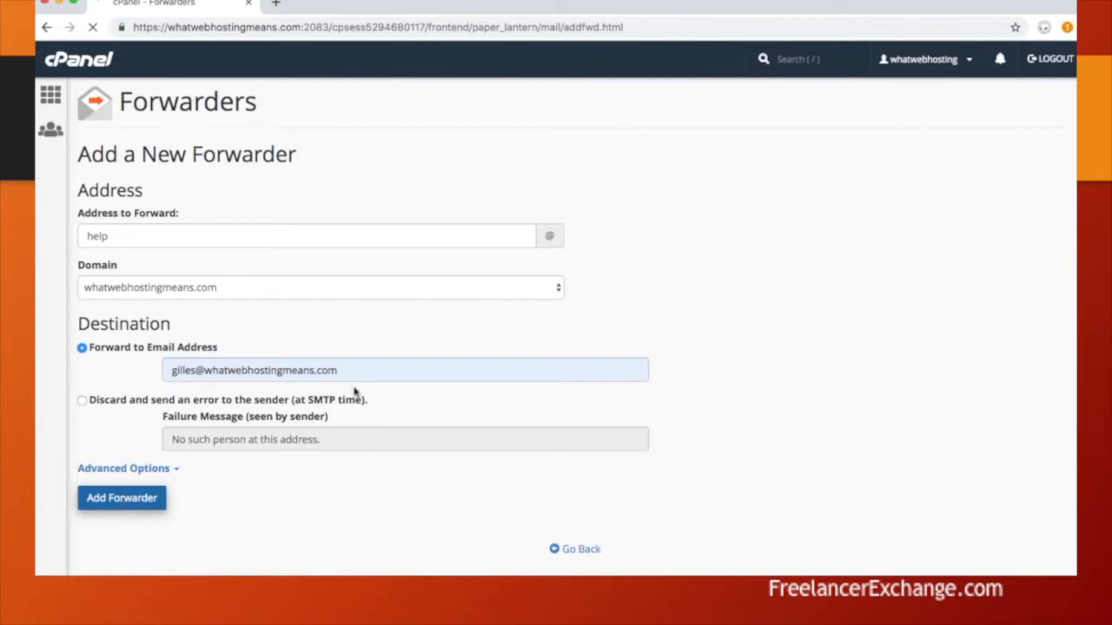
click(583, 219)
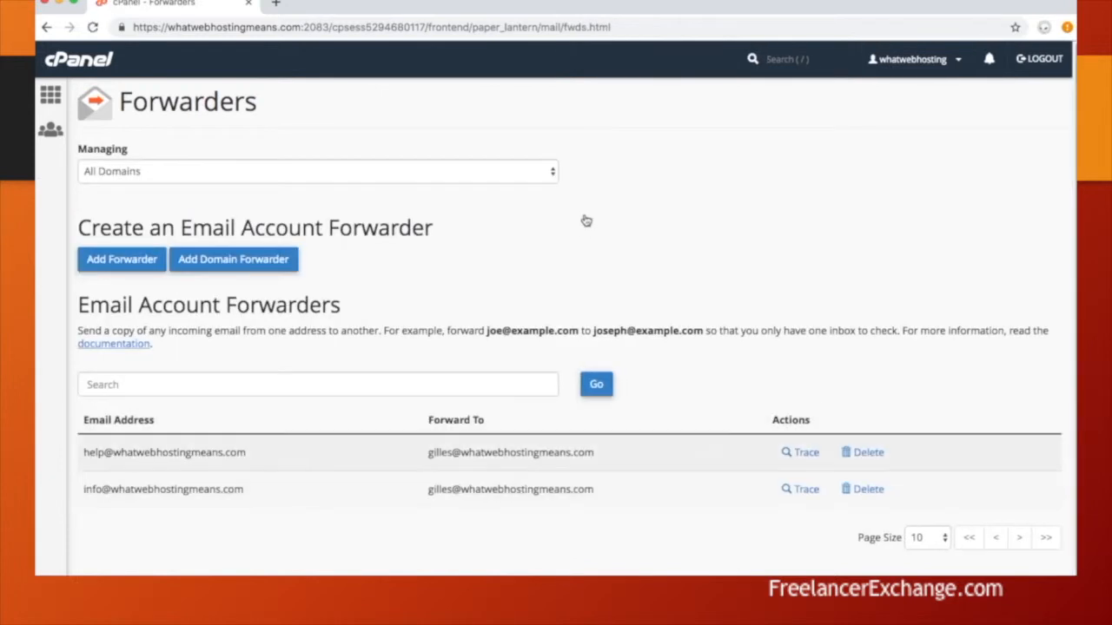
- Add a 'contactus' forwarder to the owner's mailbox, filling in the missing destination
click(126, 263)
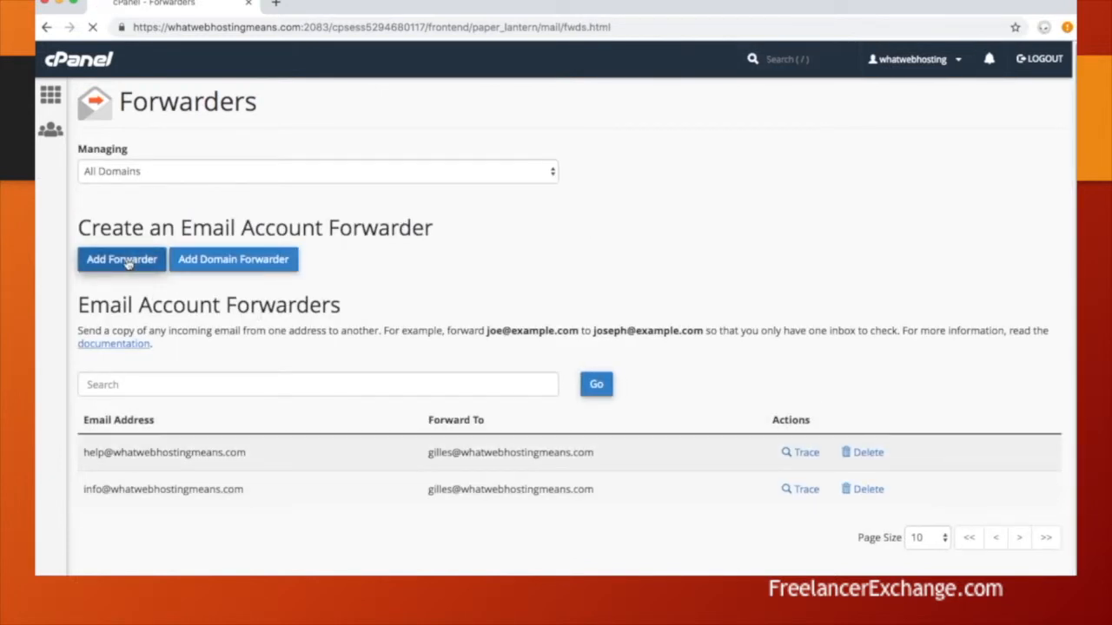
click(144, 242)
text(contactus)
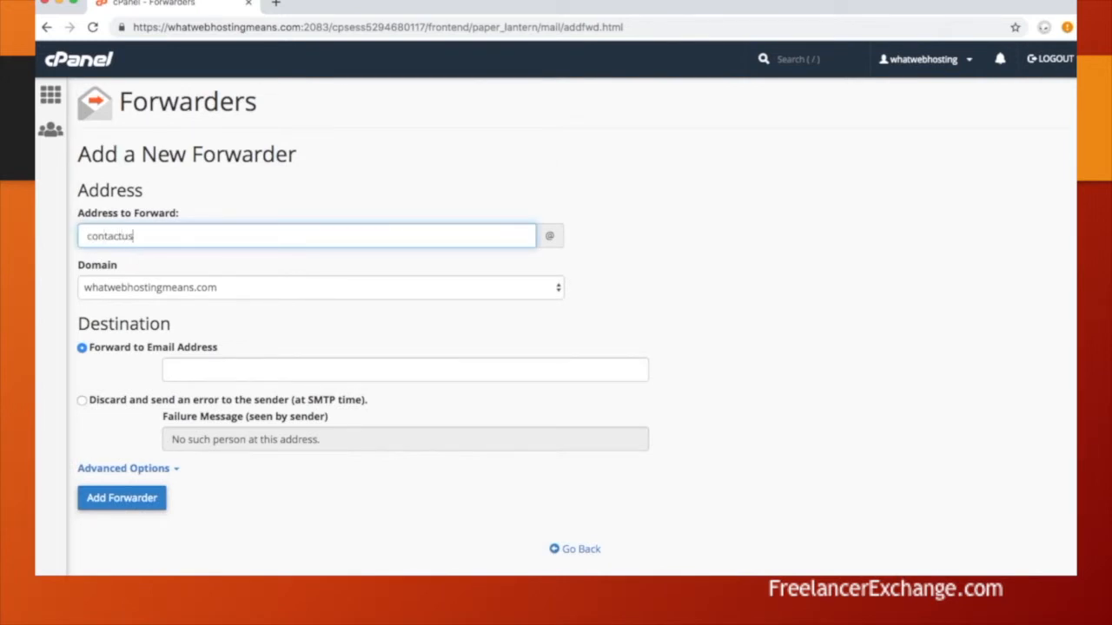
click(122, 502)
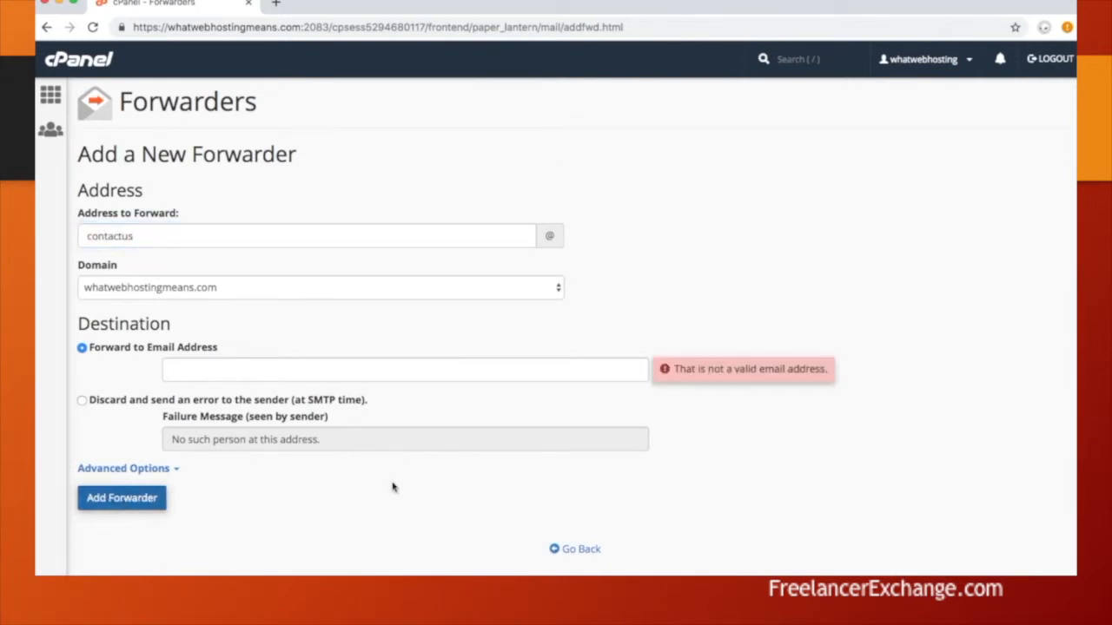
click(269, 368)
click(268, 401)
click(122, 501)
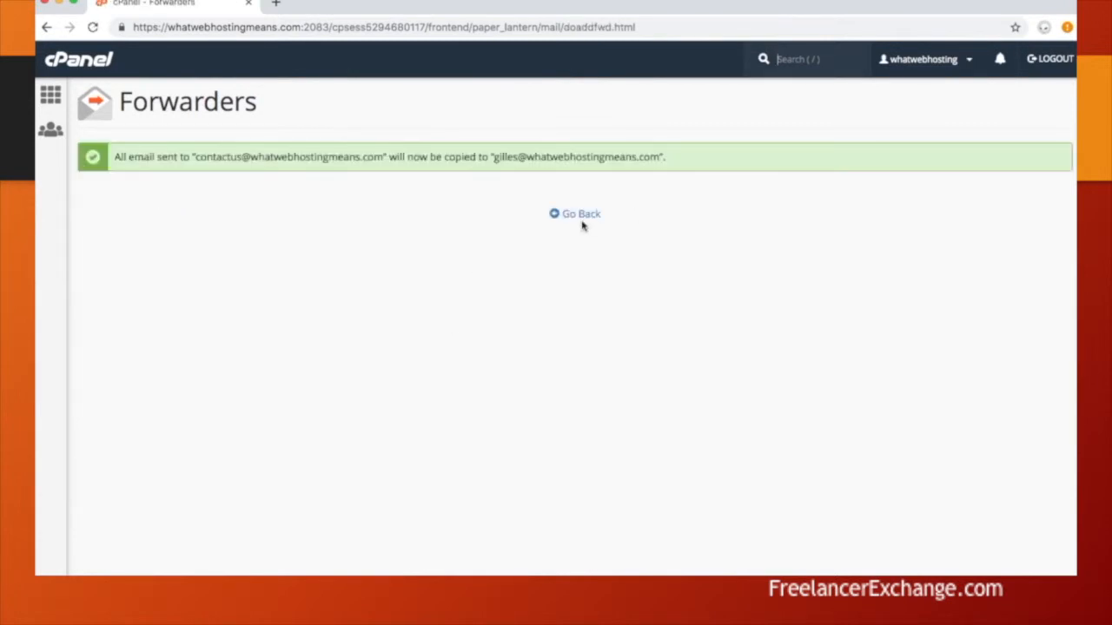
click(579, 218)
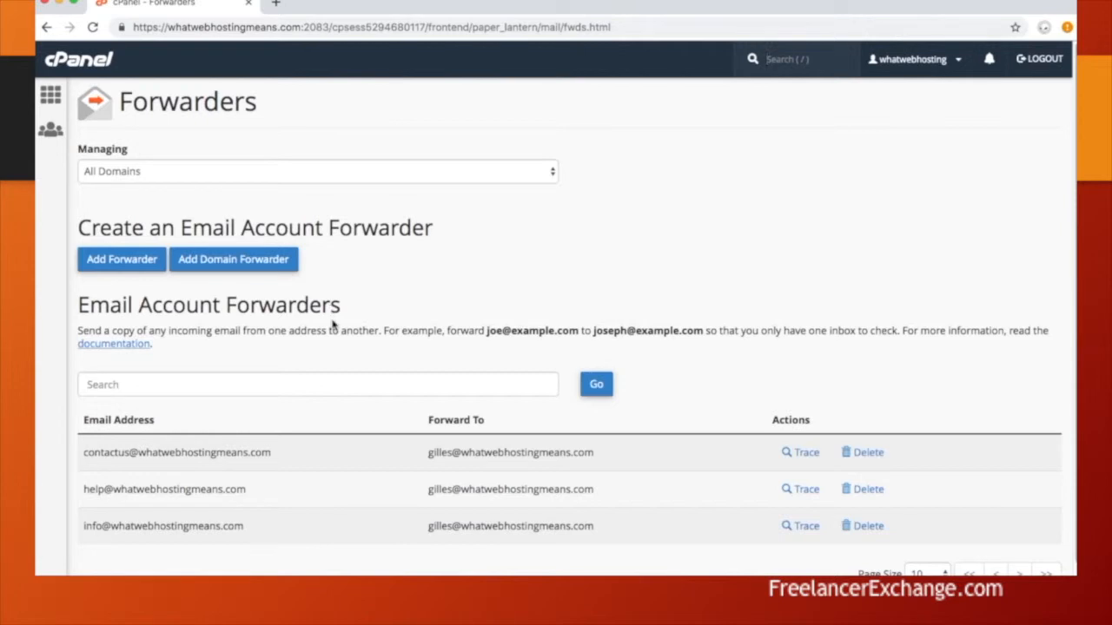
- From the cPanel home, open WordPress in Softaculous Apps Installer and start Install Now
click(50, 94)
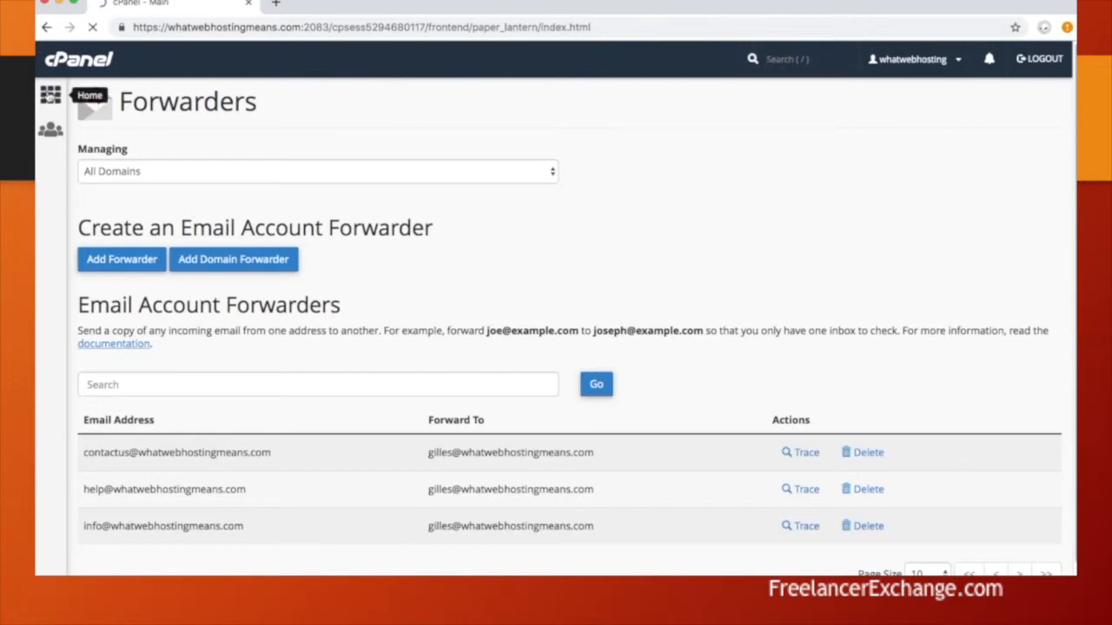
scroll(311, 416, down, 10)
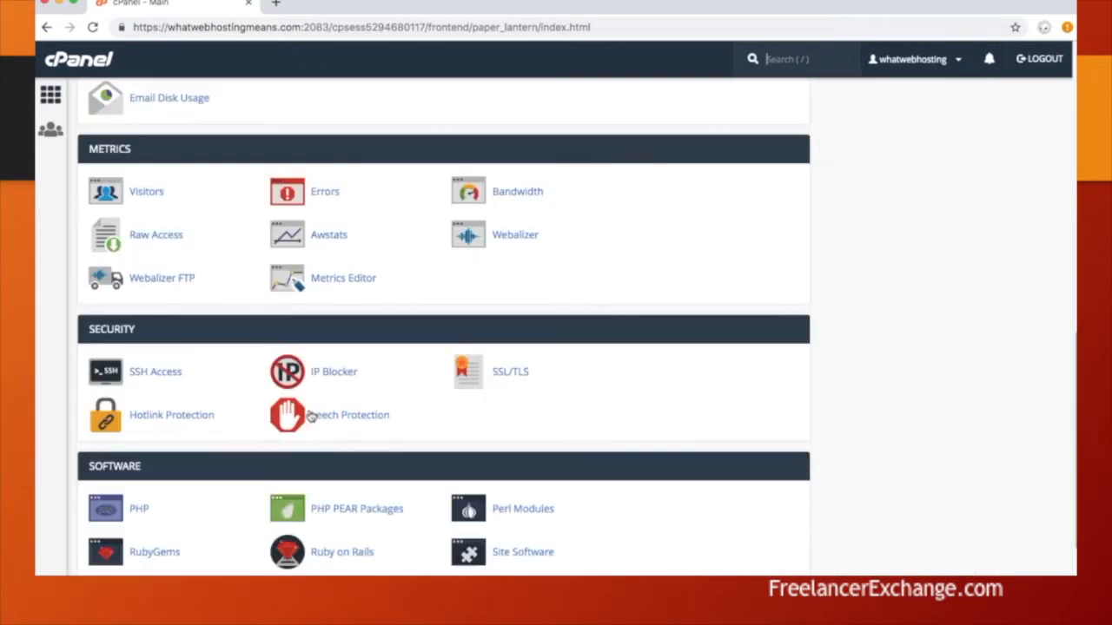
scroll(311, 416, down, 5)
scroll(311, 416, down, 2)
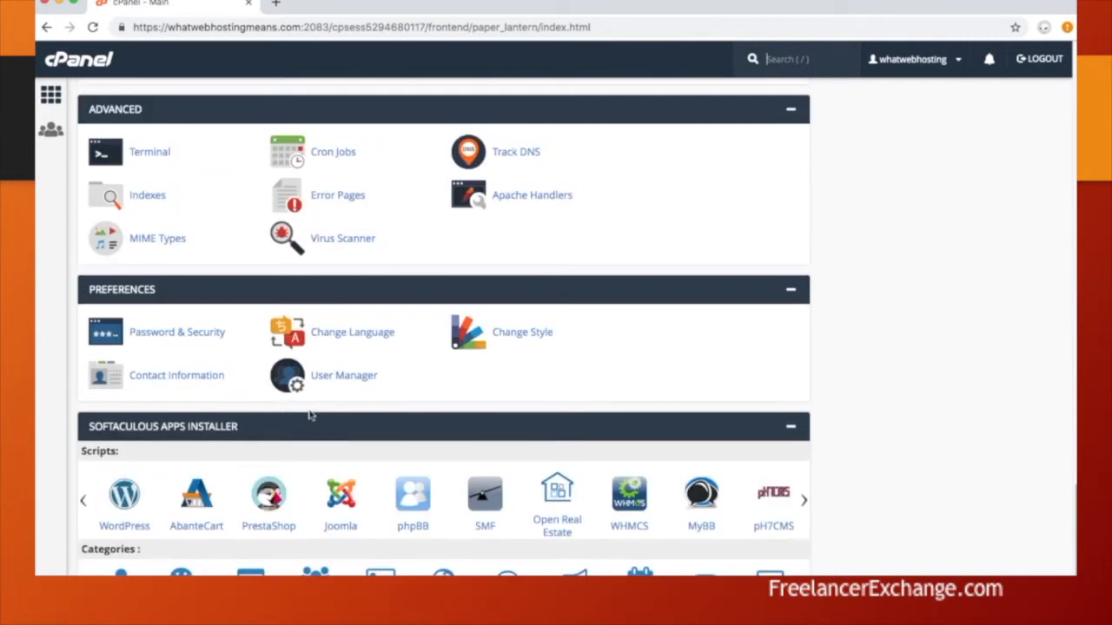
click(124, 497)
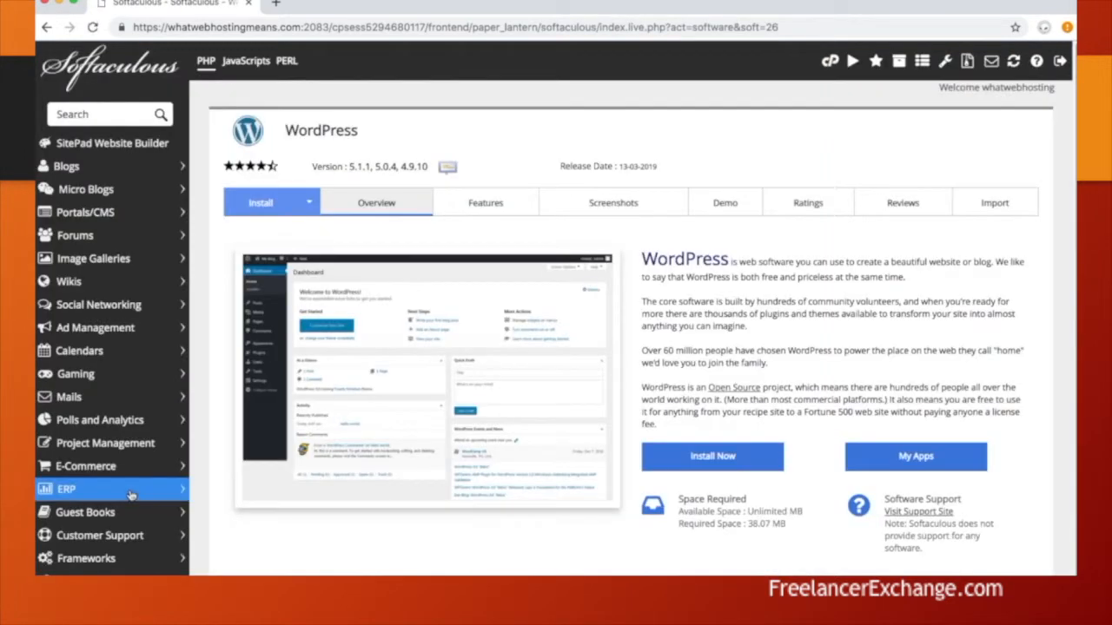
click(712, 457)
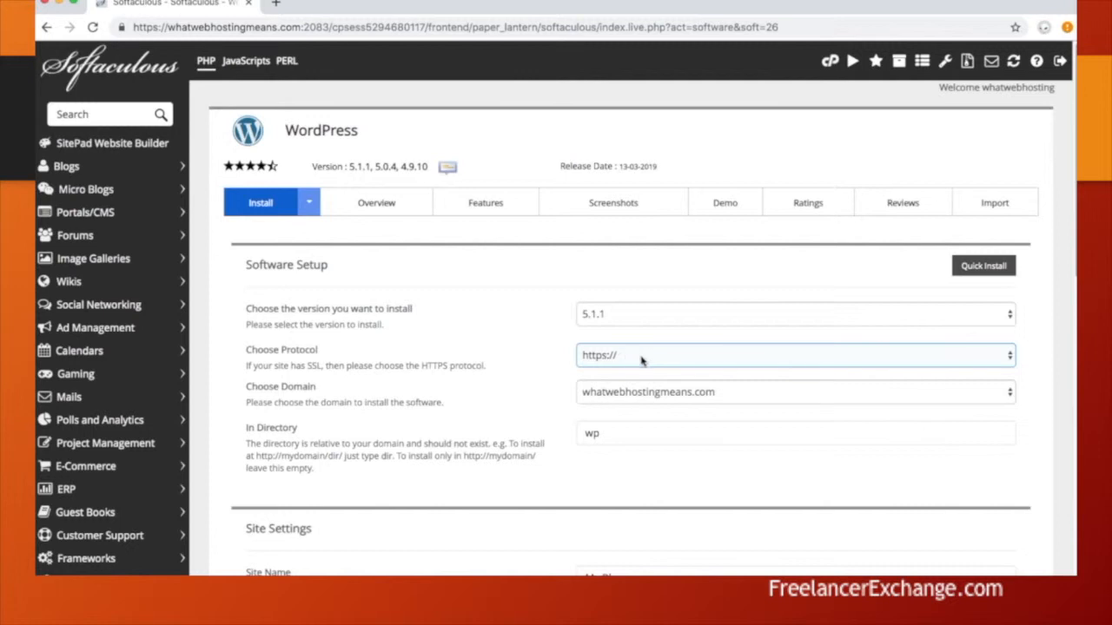
click(1006, 358)
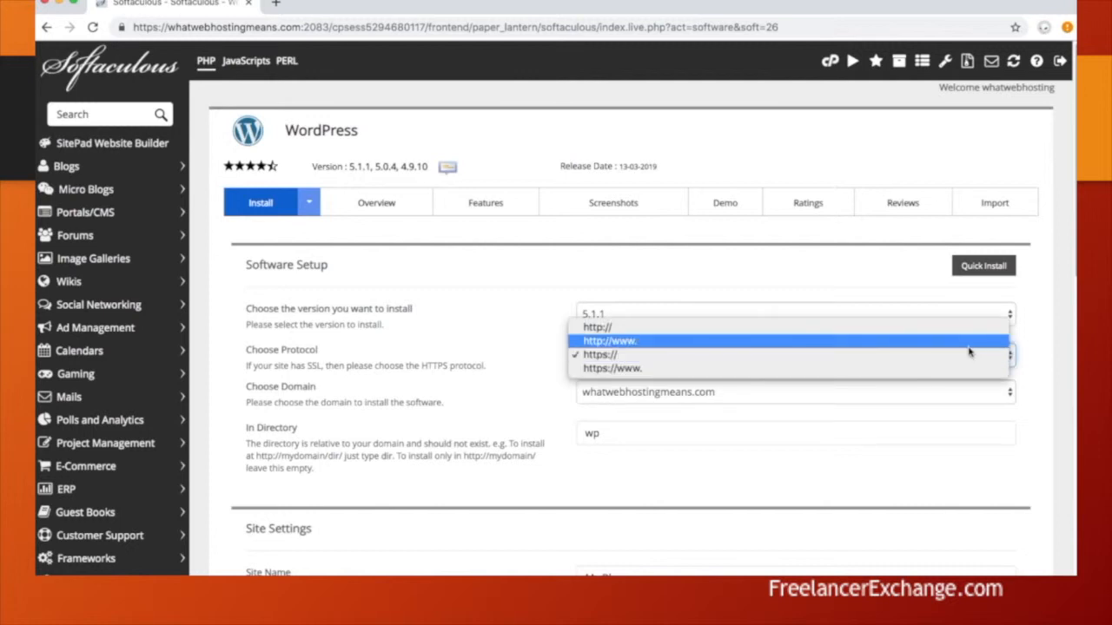
click(936, 328)
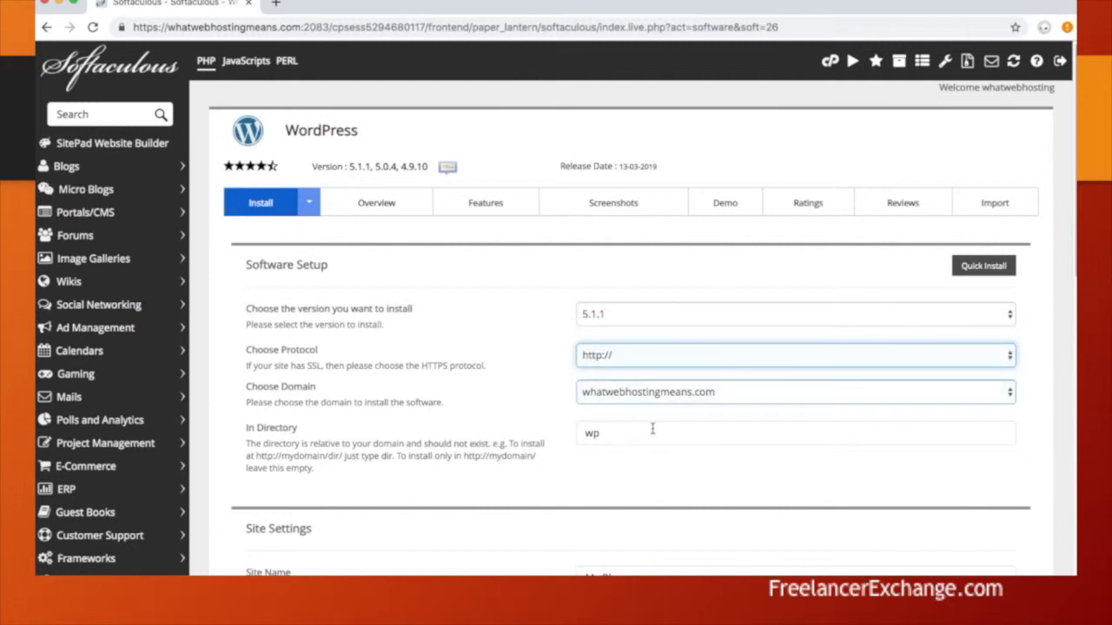
key(Tab)
key(Tab)
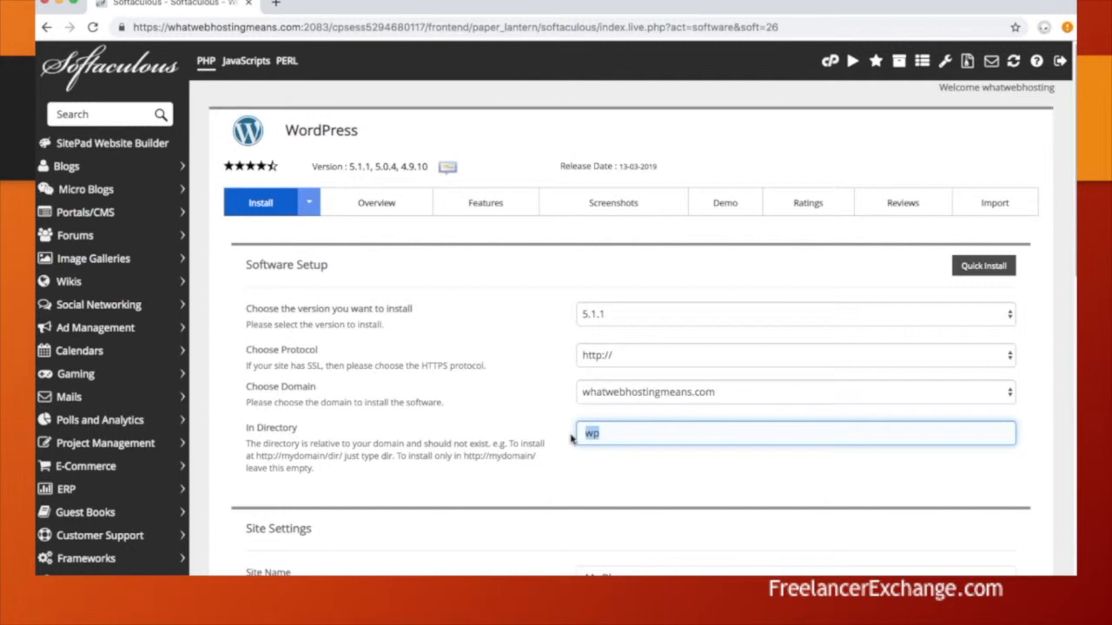
key(BackSpace)
scroll(573, 434, down, 3)
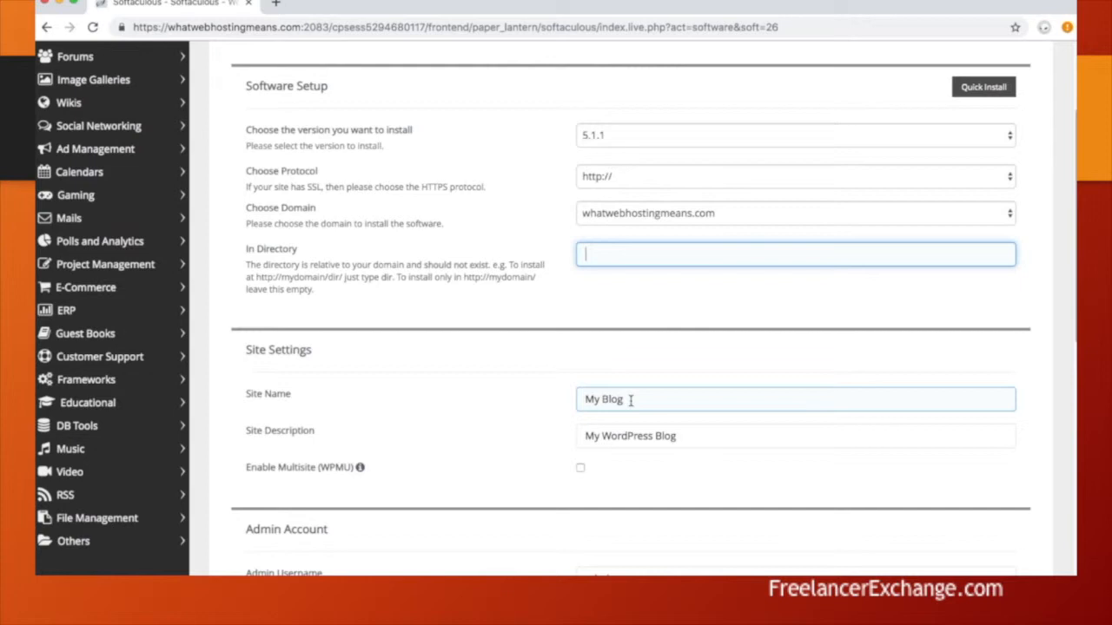
- Replace the default admin username with a custom one and generate a strong password
double_click(602, 478)
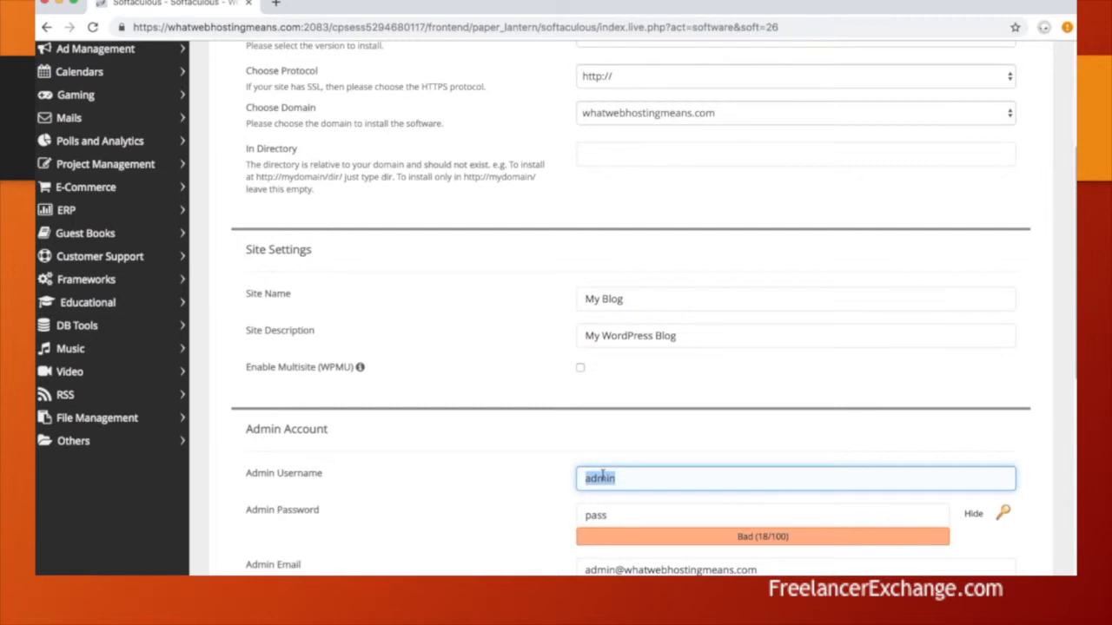
text(whatok2020)
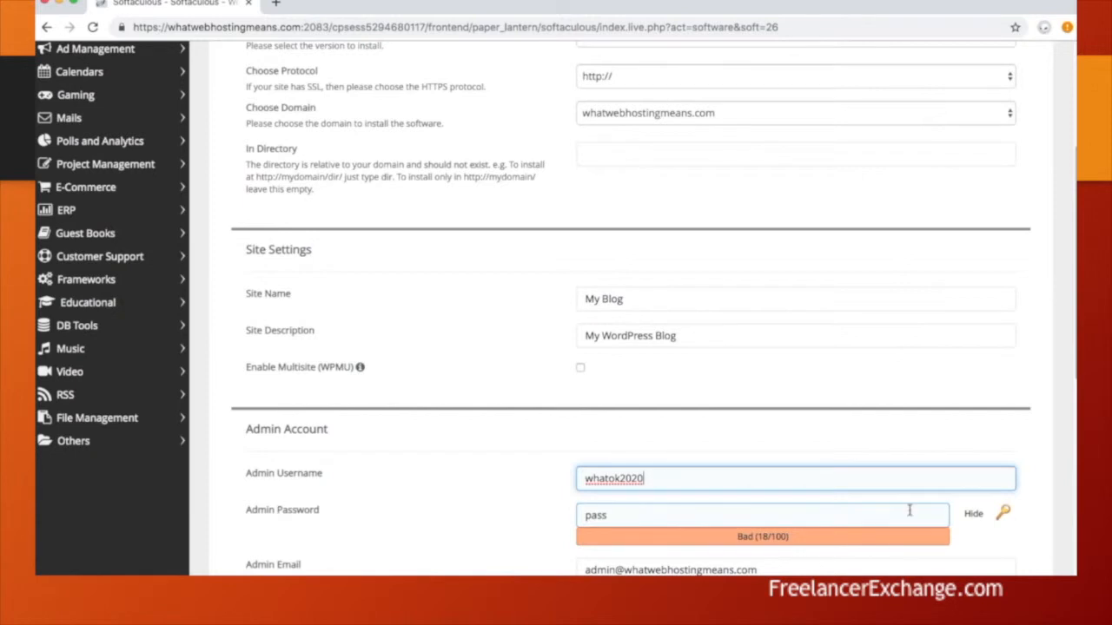
click(1002, 514)
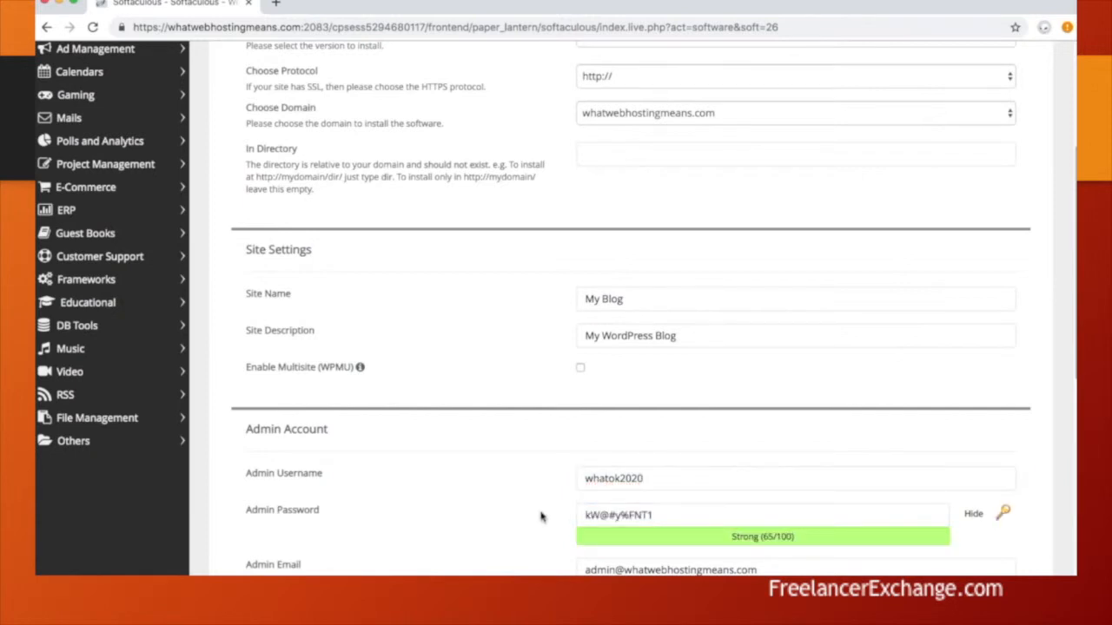
- Change the admin e-mail's name part to the owner's name and review the remaining options
scroll(539, 515, down, 3)
click(593, 323)
double_click(593, 322)
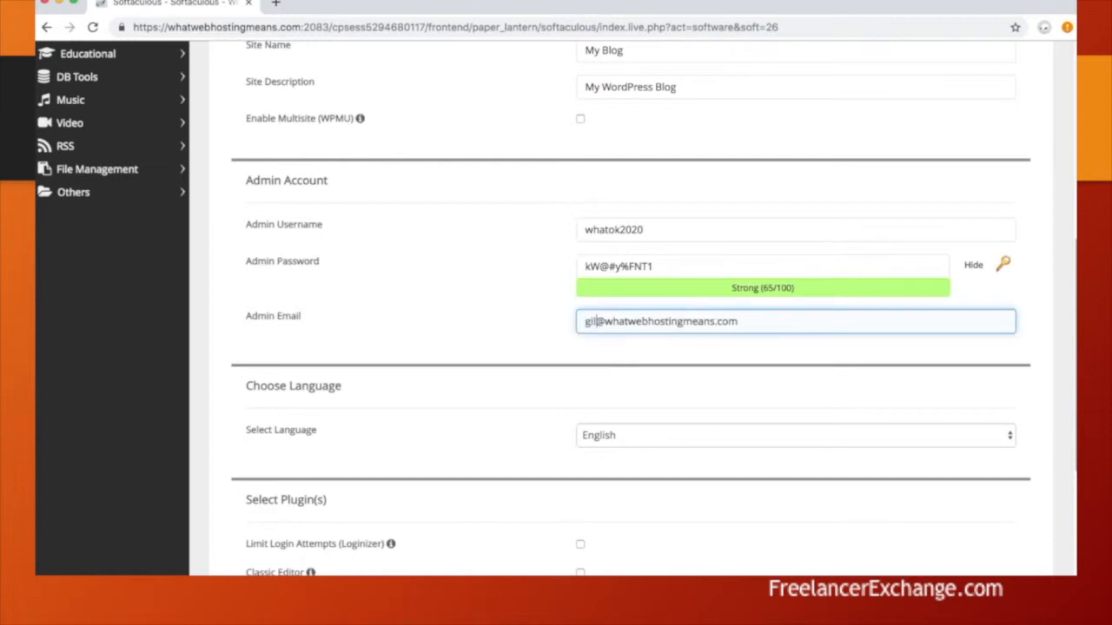
scroll(529, 461, down, 2)
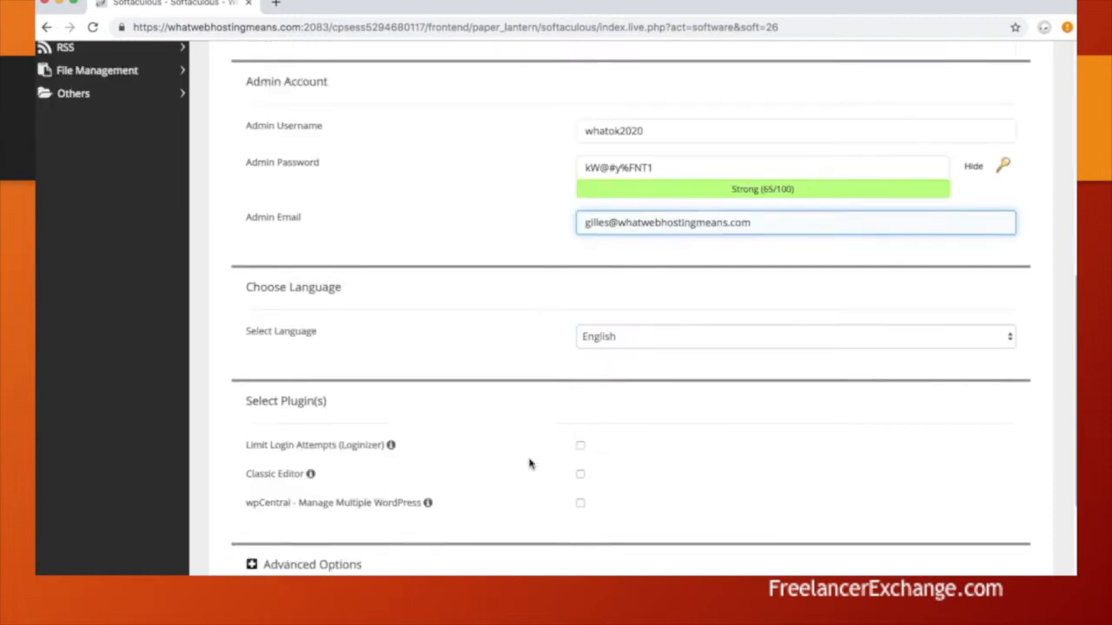
scroll(529, 463, down, 5)
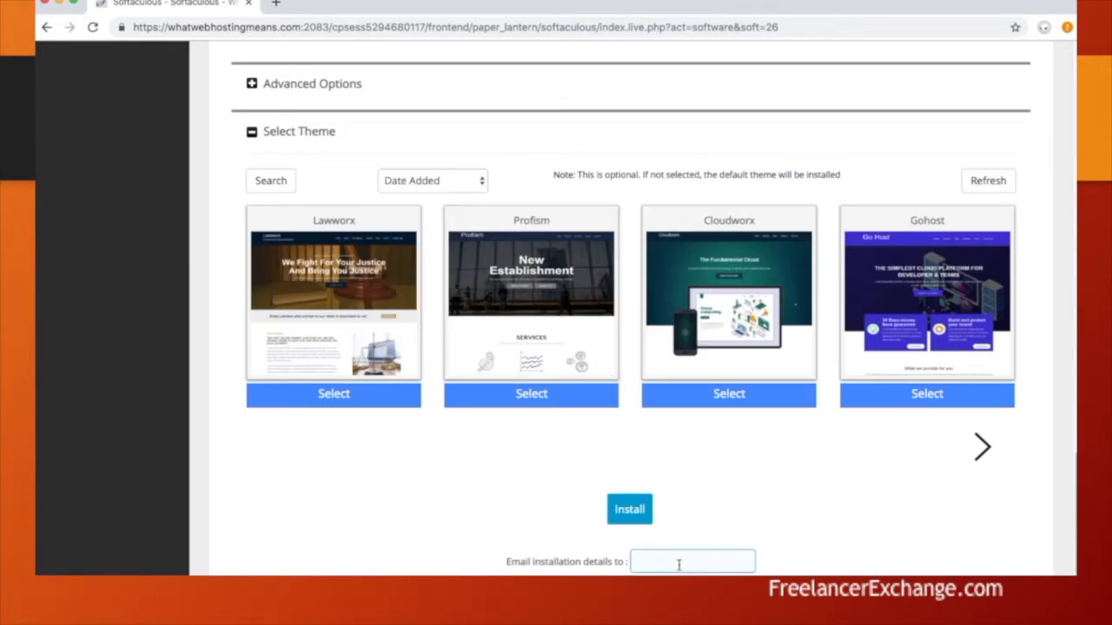
scroll(720, 492, up, 2)
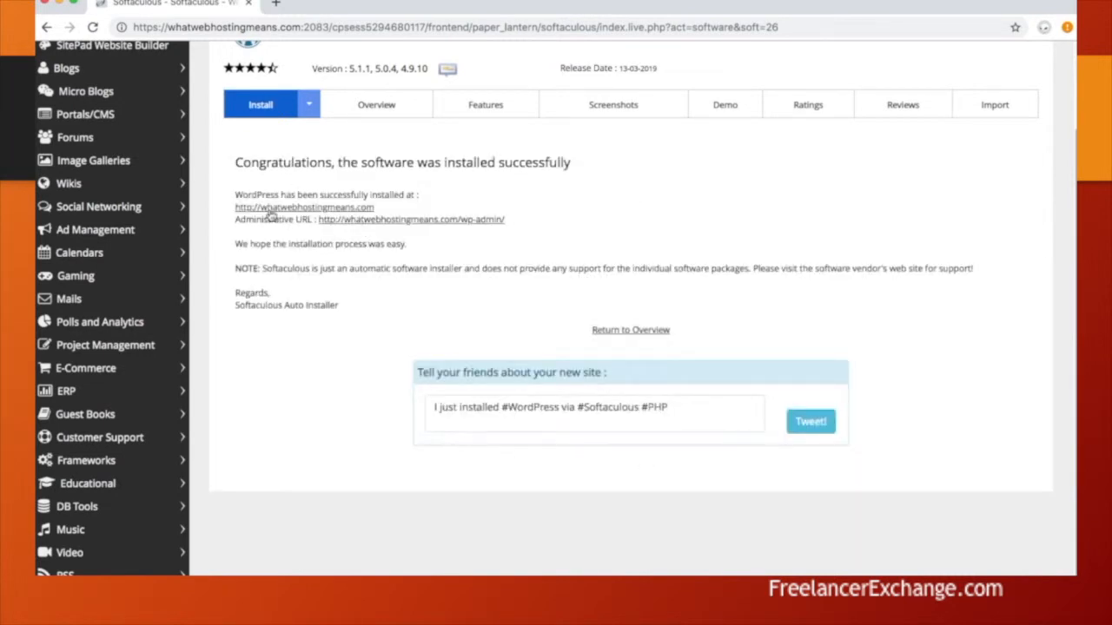
- Open the WordPress wp-admin Administrative URL in a new tab
right_click(392, 225)
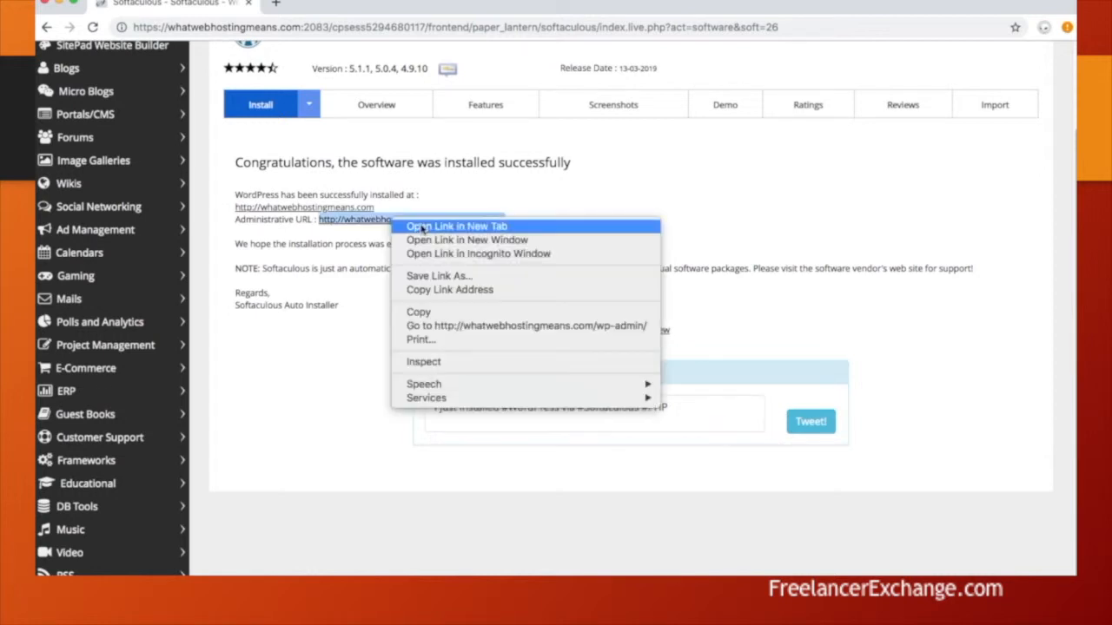
click(452, 222)
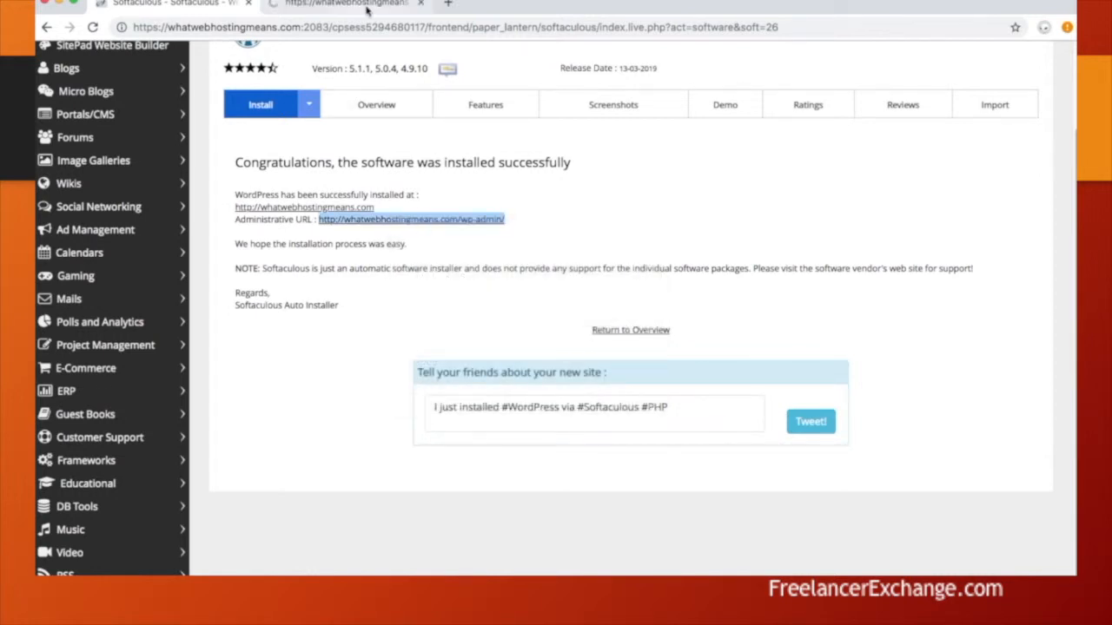
- Dismiss the Personal Data and Privacy notice on the wp-admin dashboard, then return to Softaculous
click(367, 9)
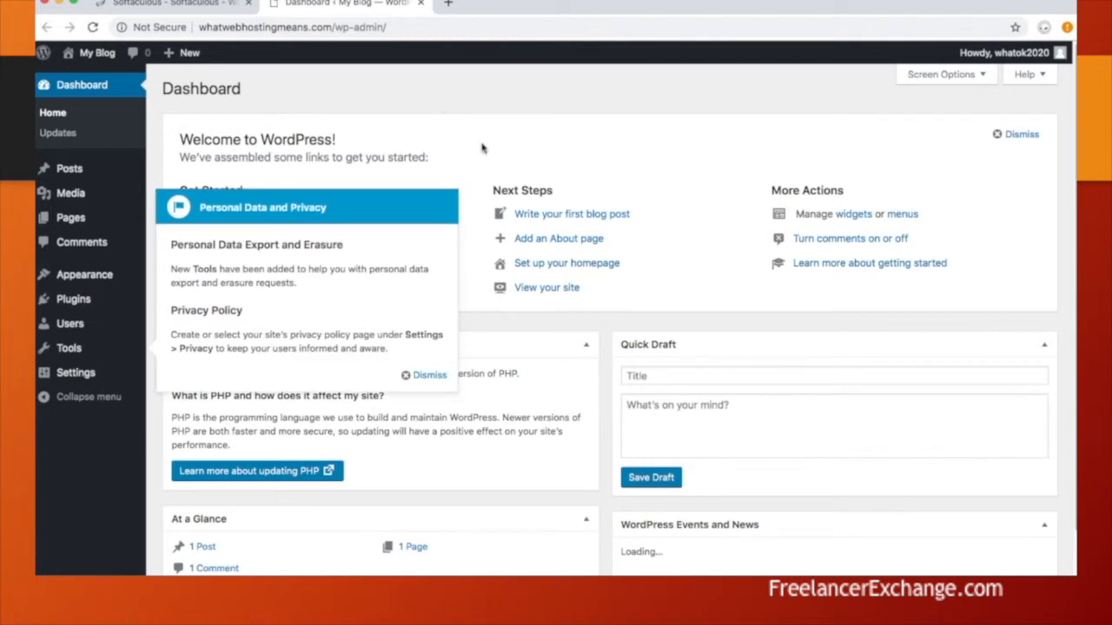
click(409, 376)
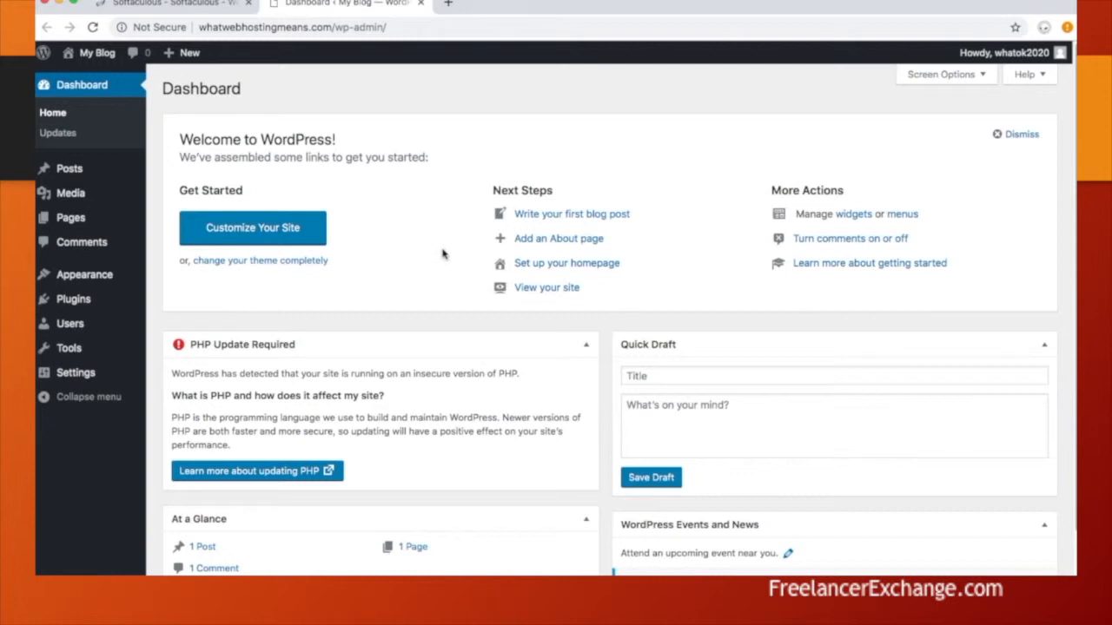
click(208, 7)
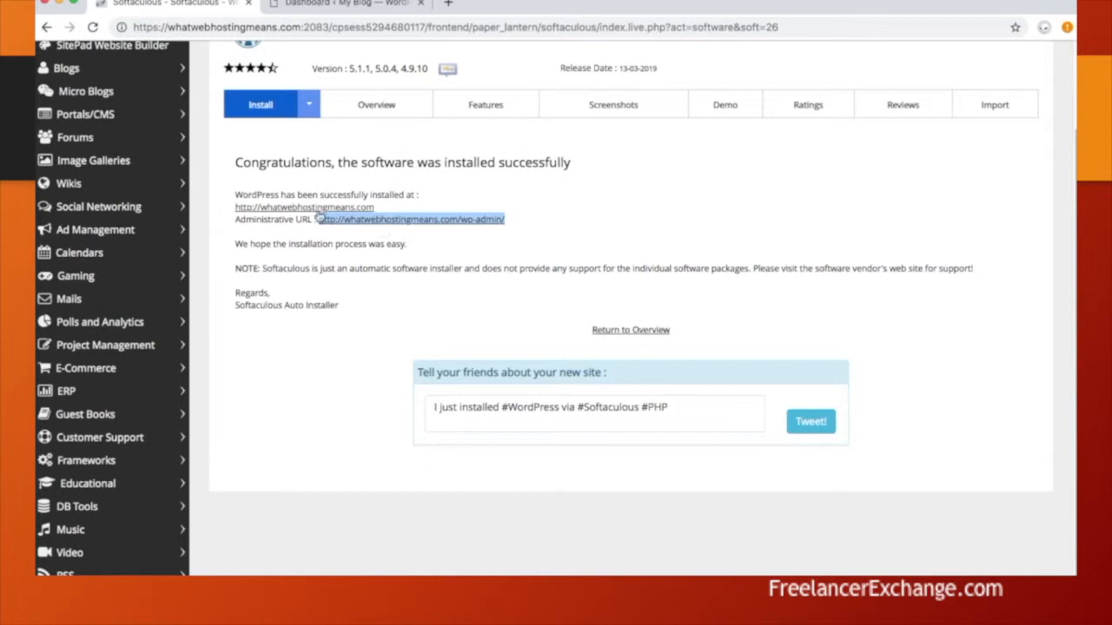
- Go back to the WordPress overview and find the whatwebhostingmeans.com 5.1.1 entry under Current Installations
click(639, 335)
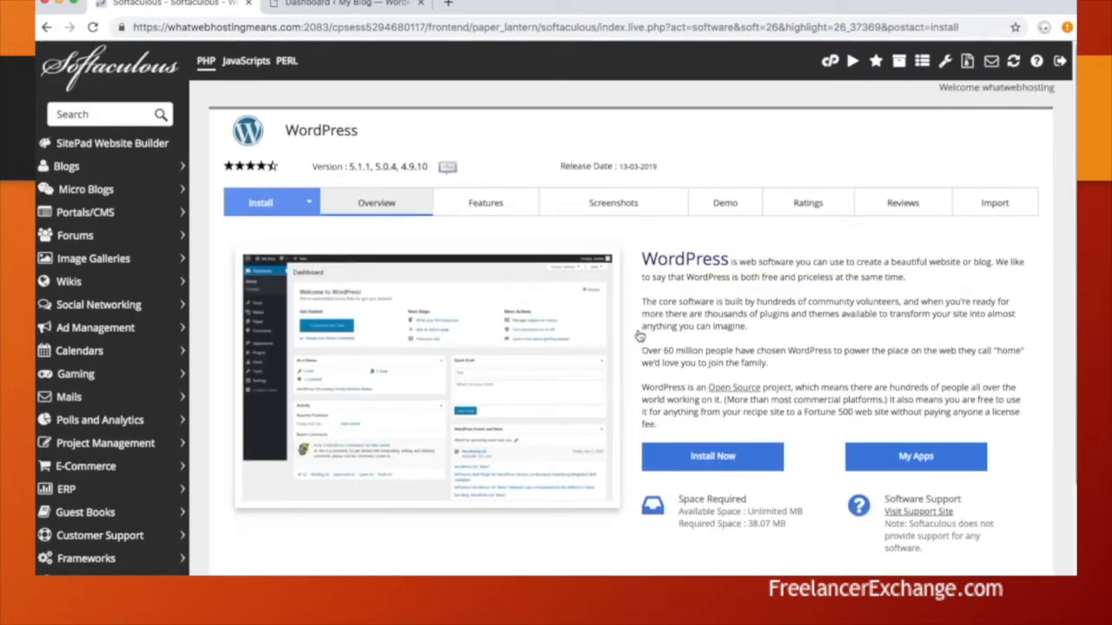
scroll(641, 334, down, 4)
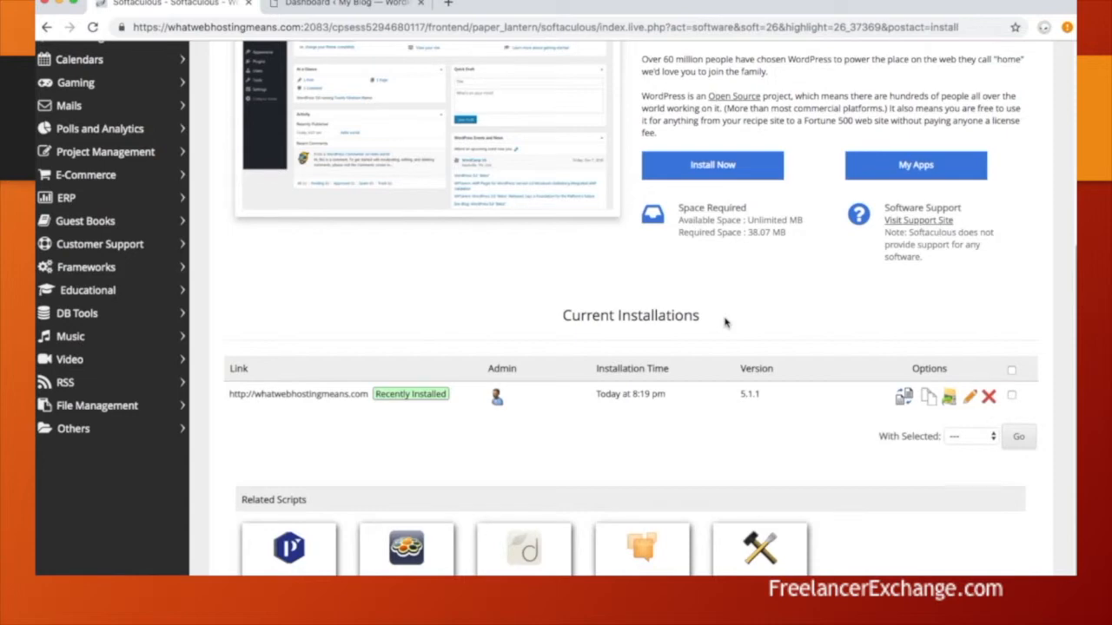
scroll(725, 322, up, 5)
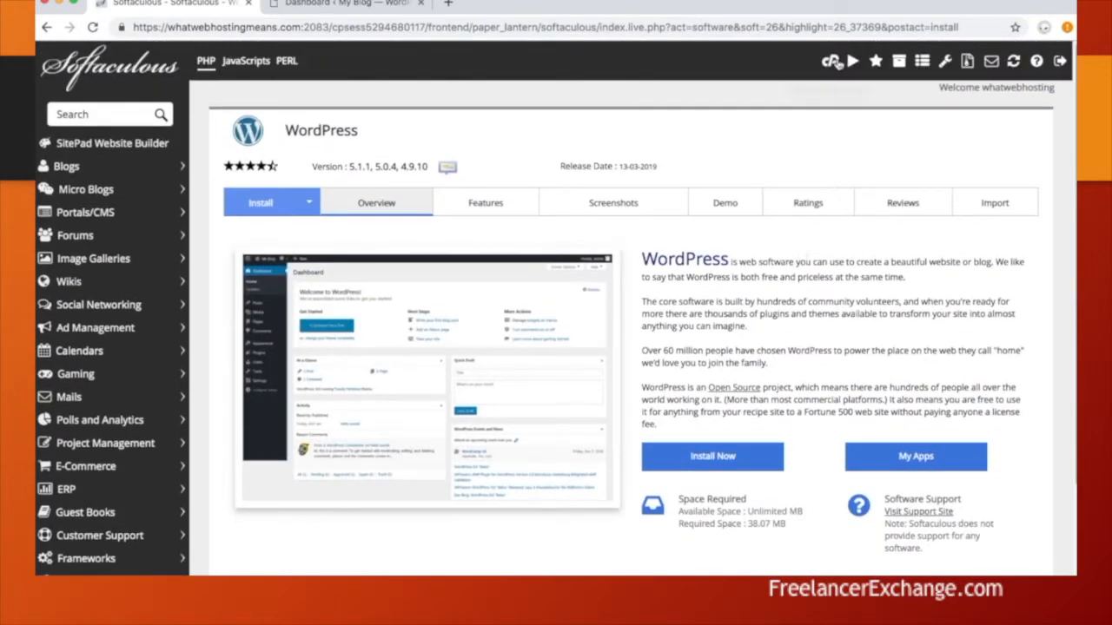
scroll(792, 322, down, 3)
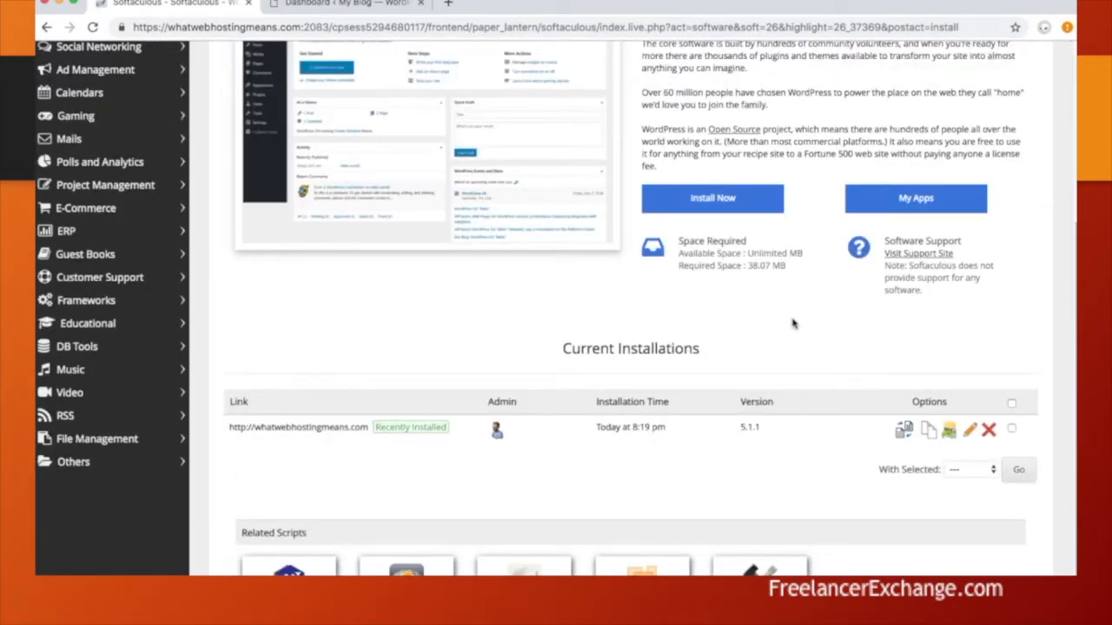
scroll(781, 323, down, 1)
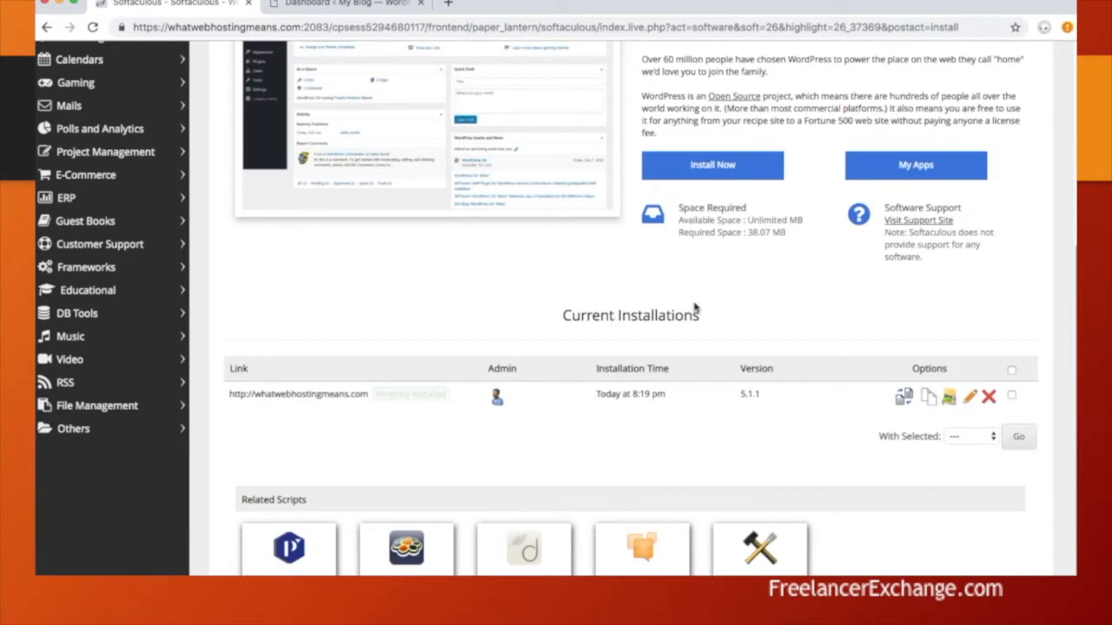
- Remove the WordPress installation along with its directory, database and database user
click(989, 397)
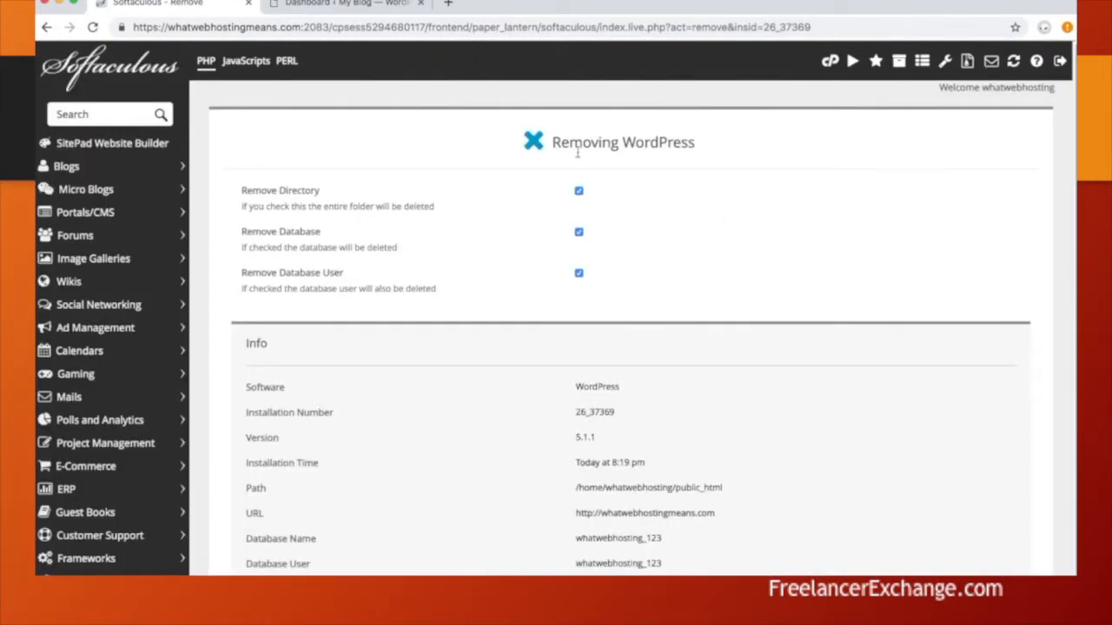
scroll(668, 476, down, 1)
scroll(669, 476, down, 3)
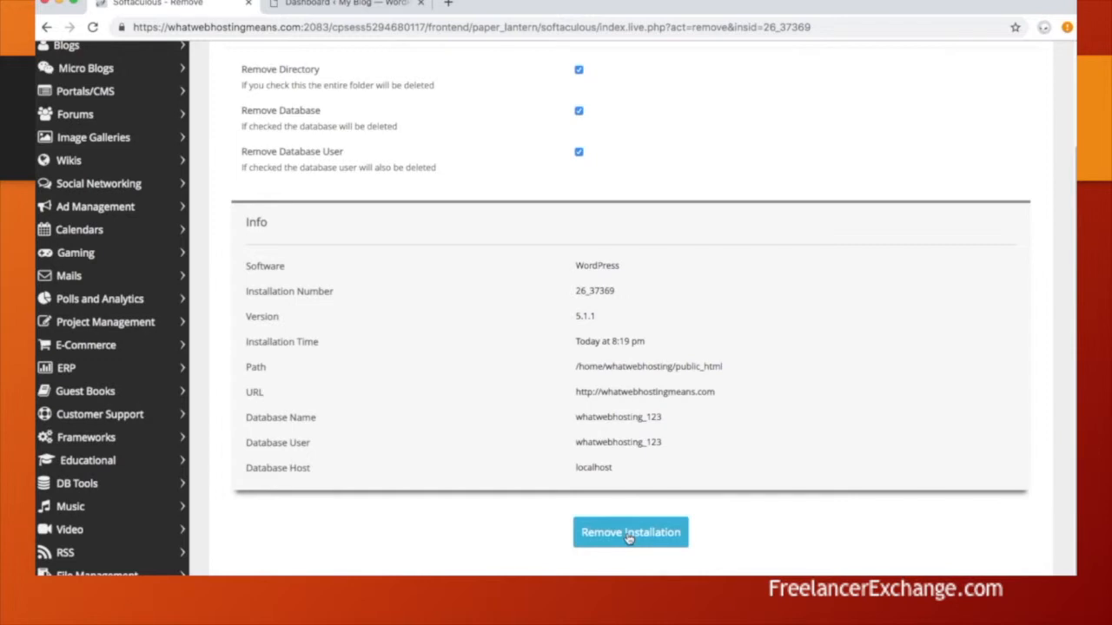
click(629, 533)
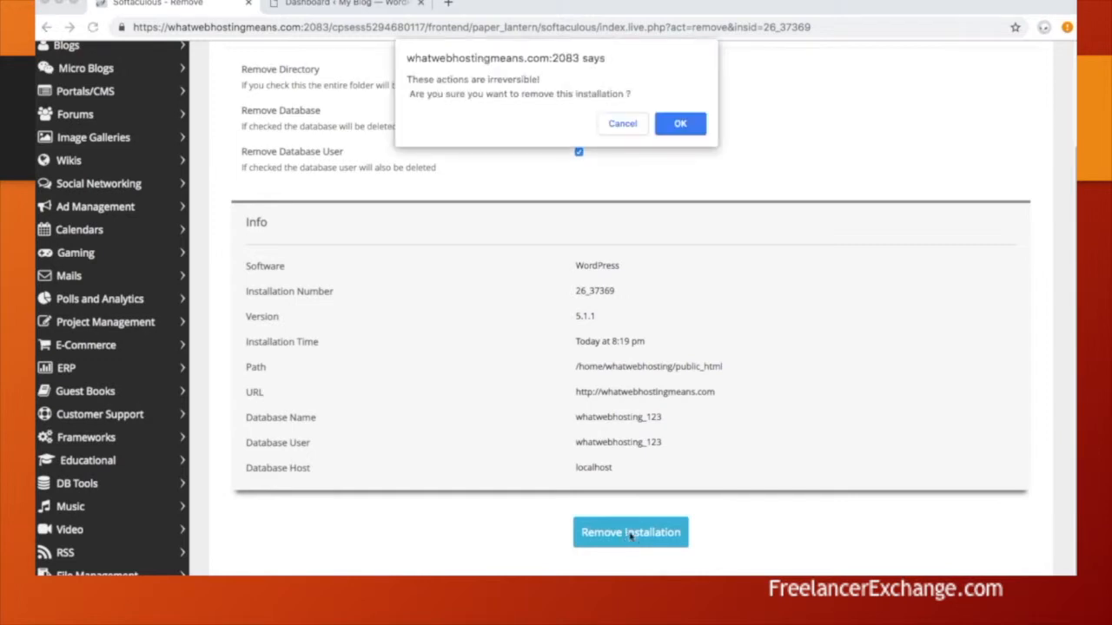
click(680, 125)
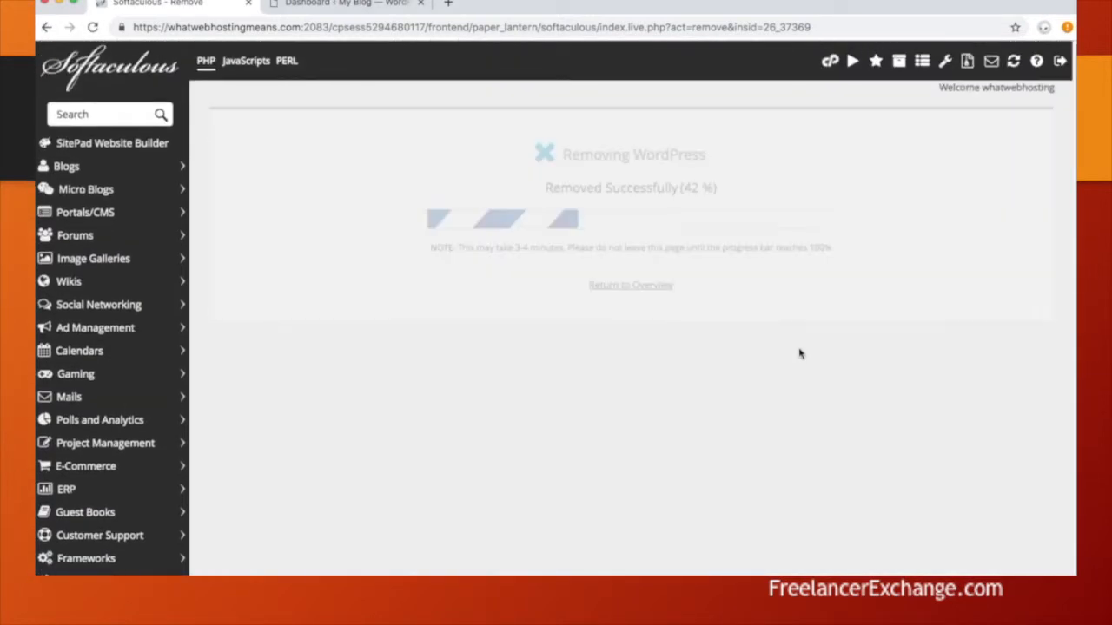
- Return to the WordPress overview, then go back to the cPanel control panel
click(644, 207)
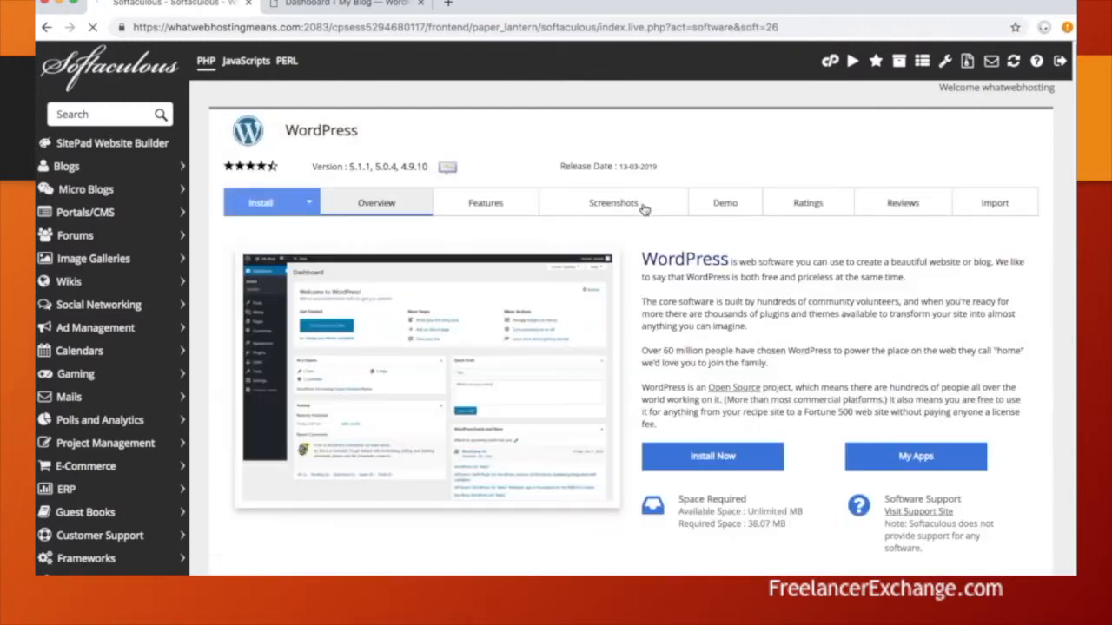
scroll(666, 348, down, 2)
scroll(667, 348, up, 2)
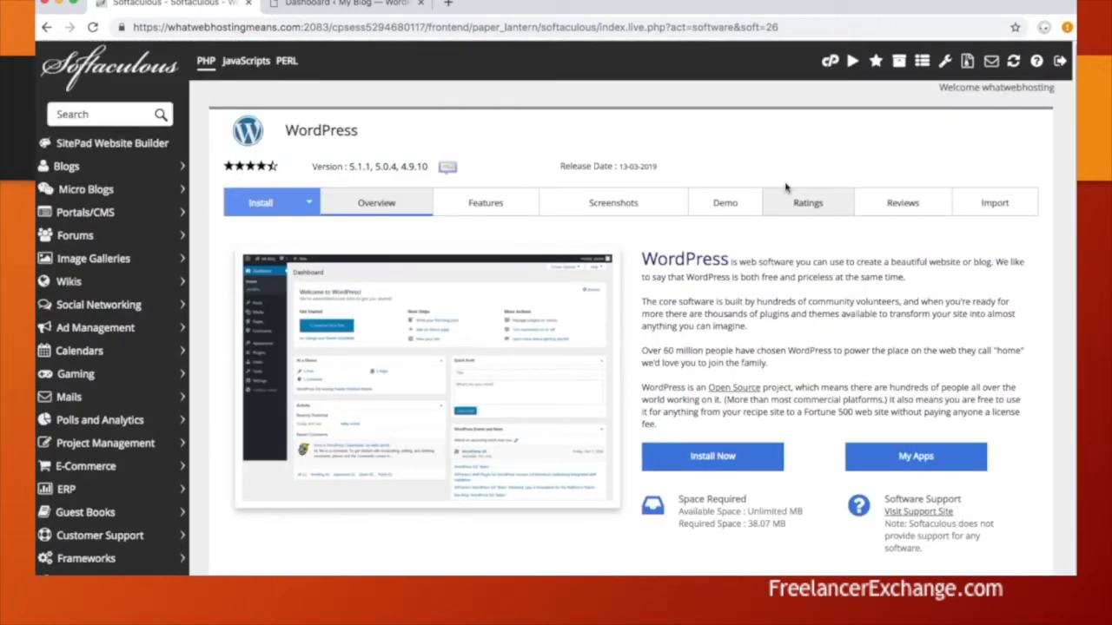
click(829, 61)
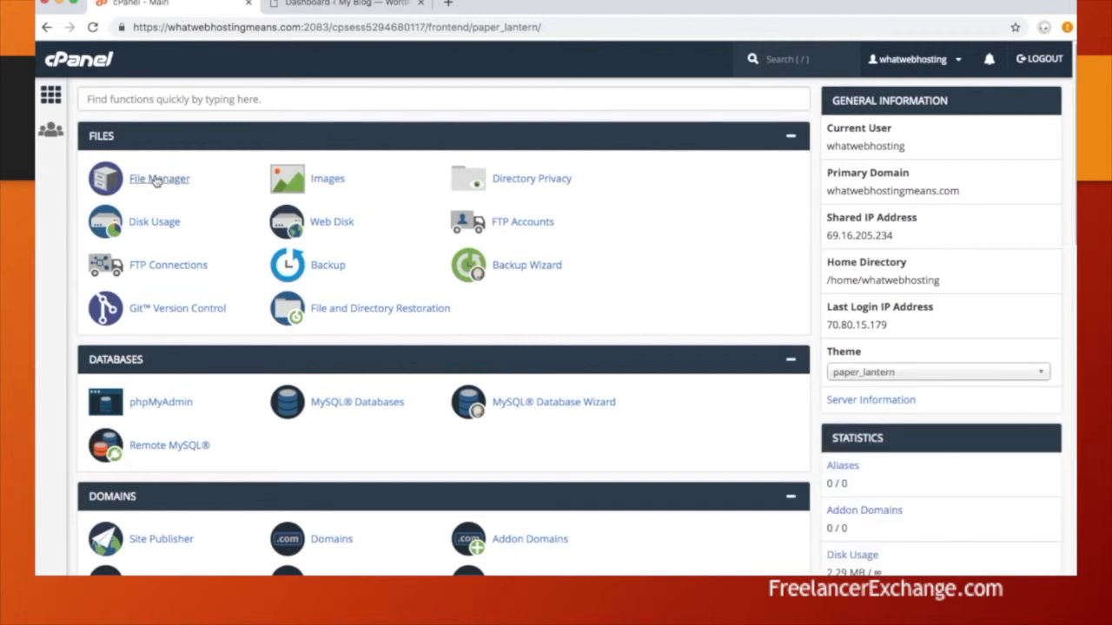
- Launch File Manager from the Files section of the cPanel dashboard
click(160, 179)
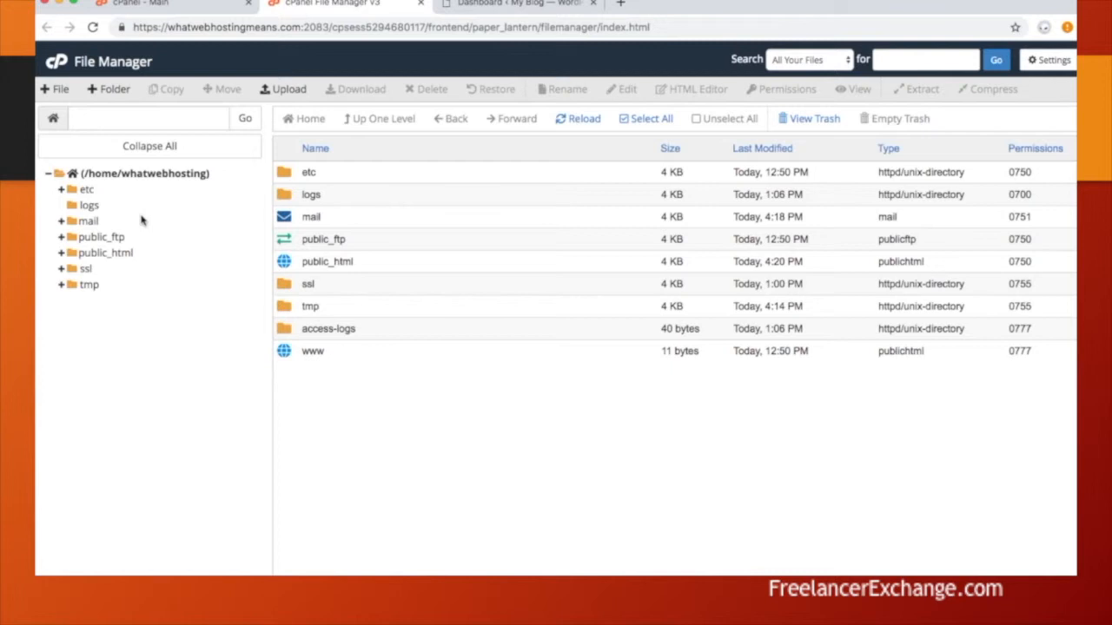
- In the public_html folder, create a new empty file named index.html
click(73, 252)
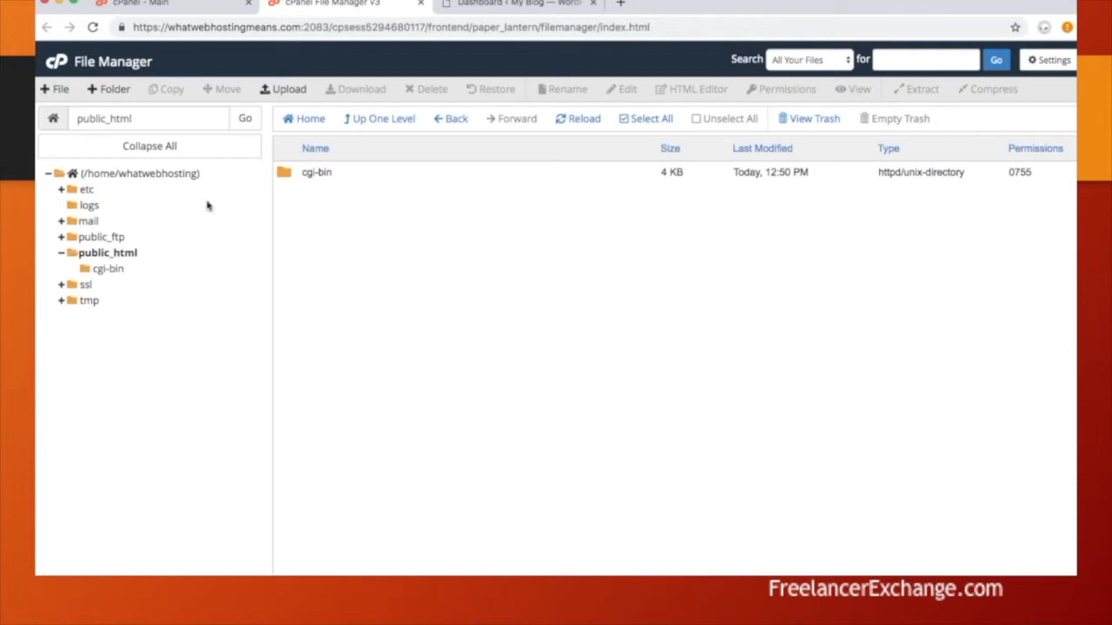
click(57, 89)
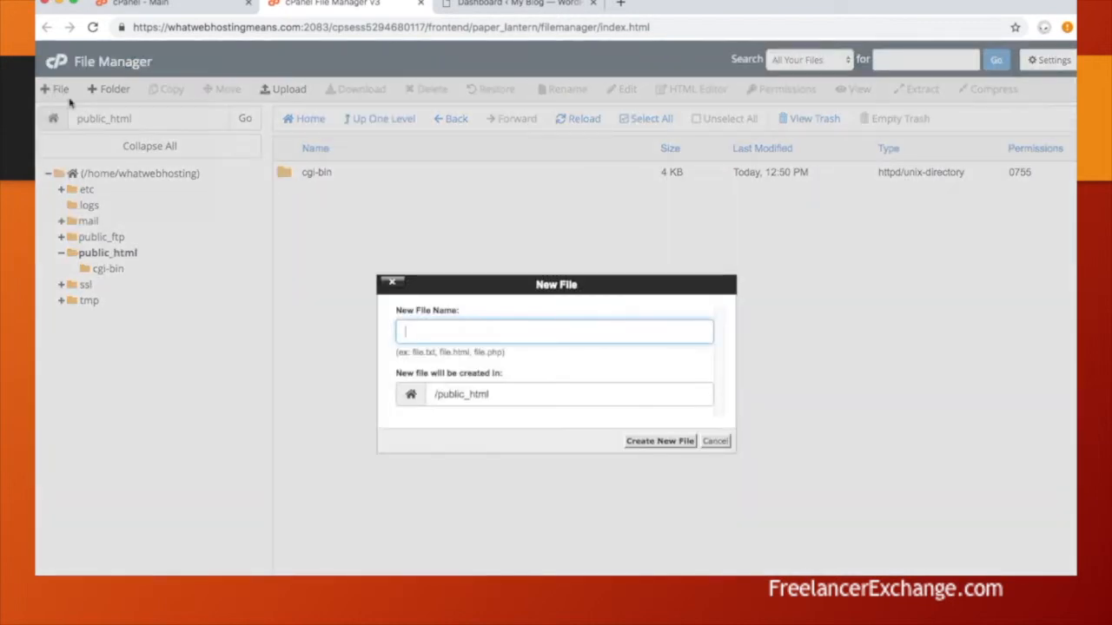
text(ind)
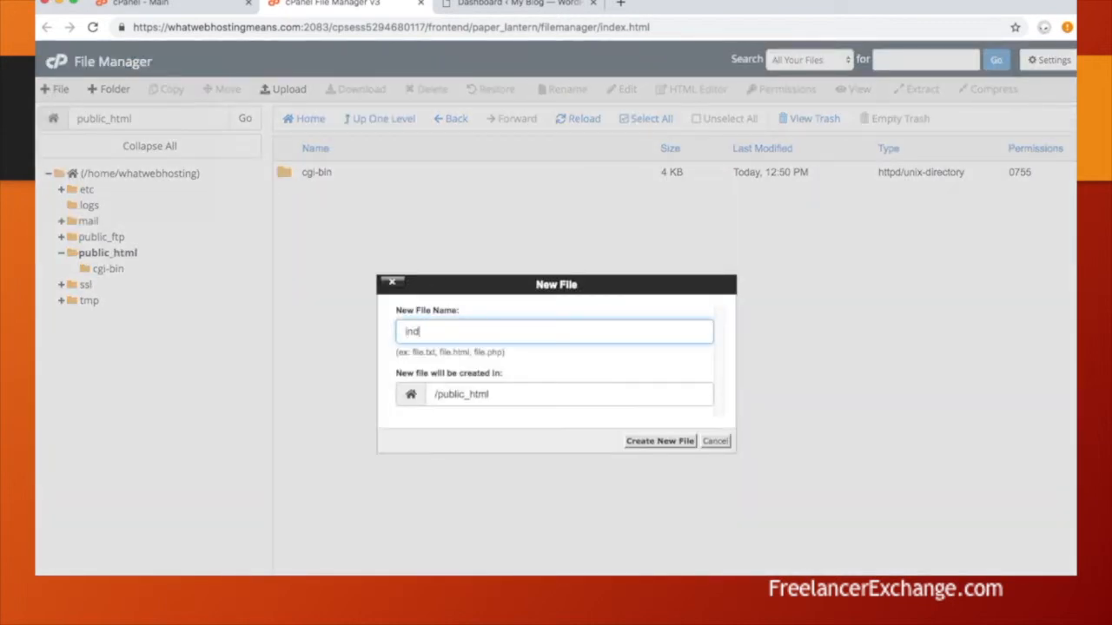
text(ex.html)
click(673, 443)
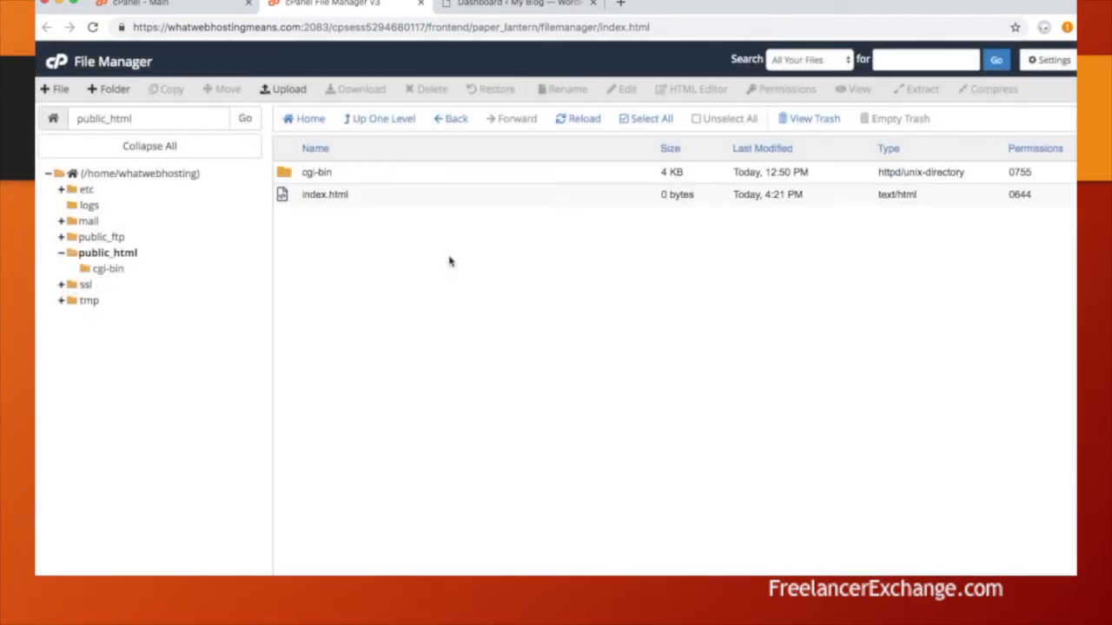
- Select index.html and bring up its HTML Editor dialog
click(413, 196)
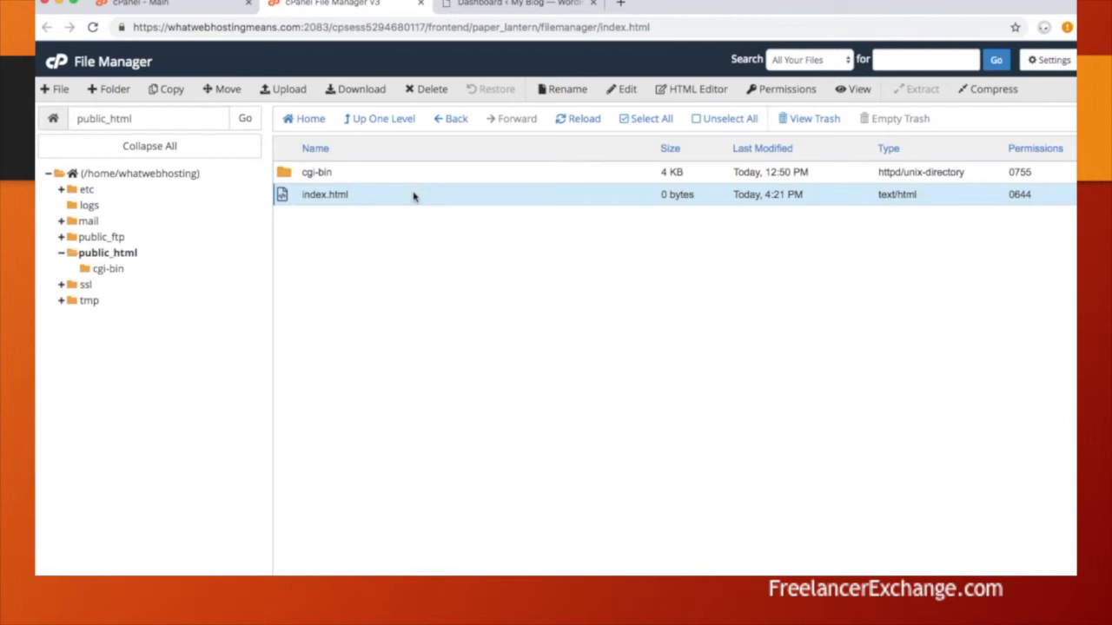
click(688, 92)
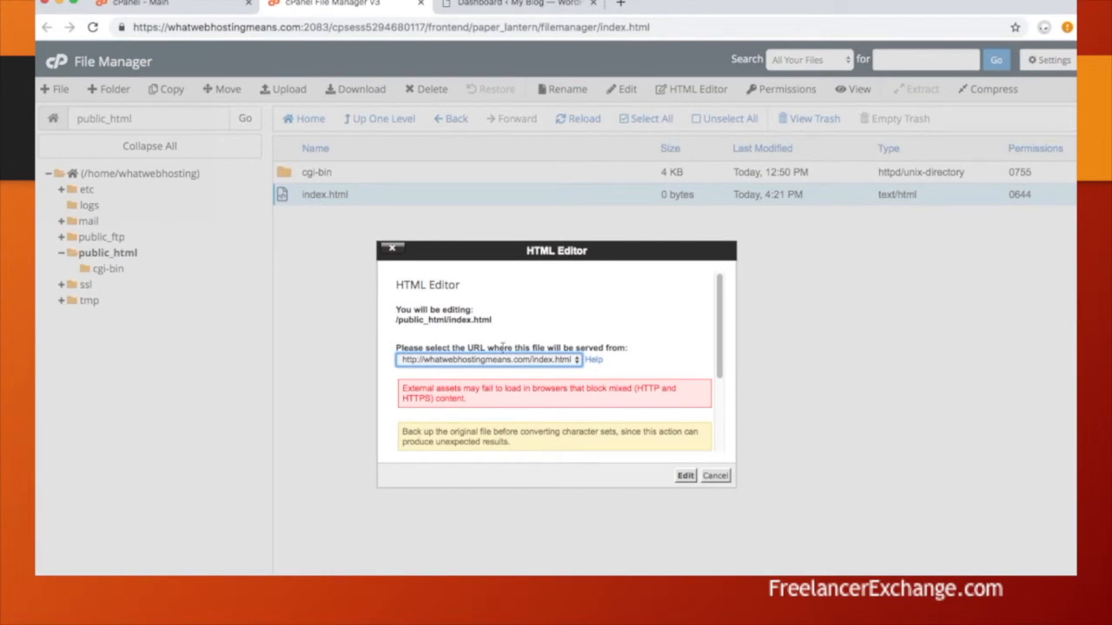
- Launch the visual editor for the empty index.html and center-align its first line
click(685, 477)
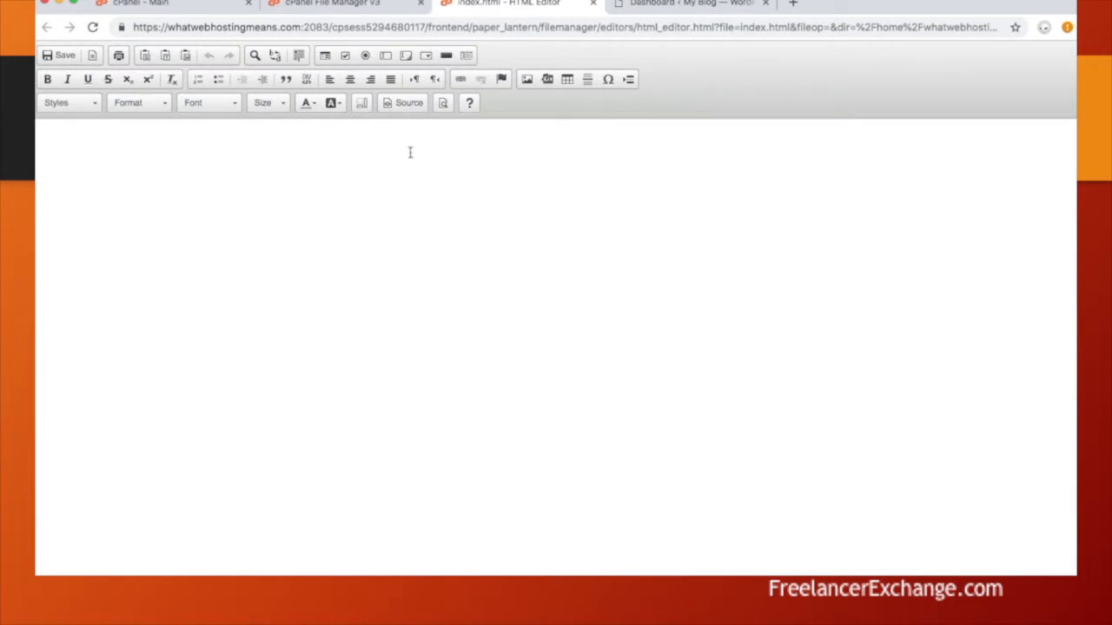
click(391, 203)
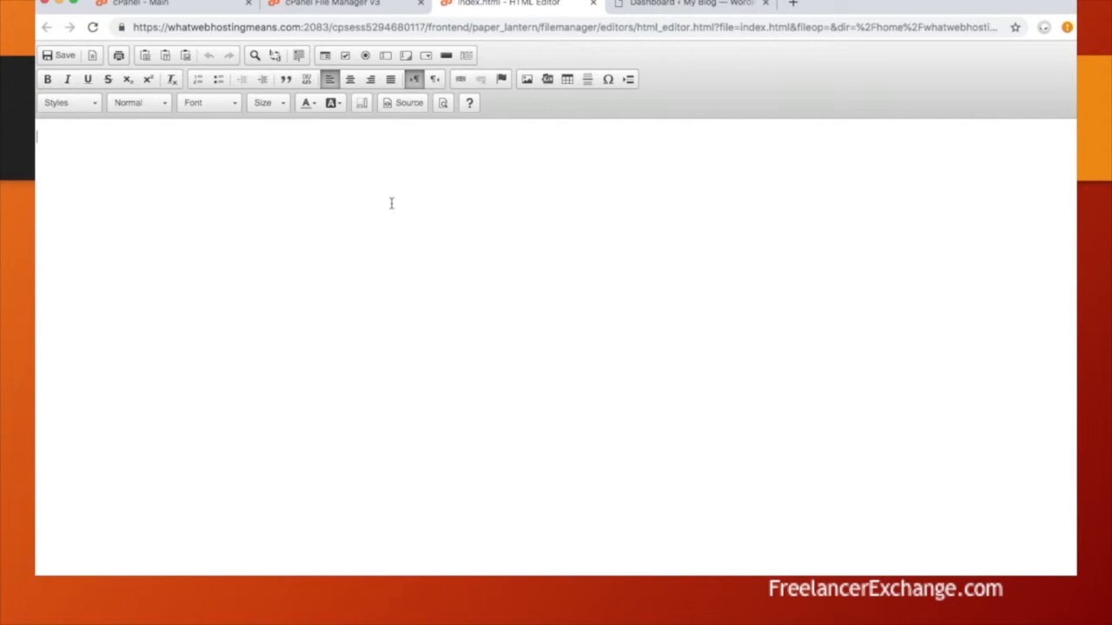
click(350, 79)
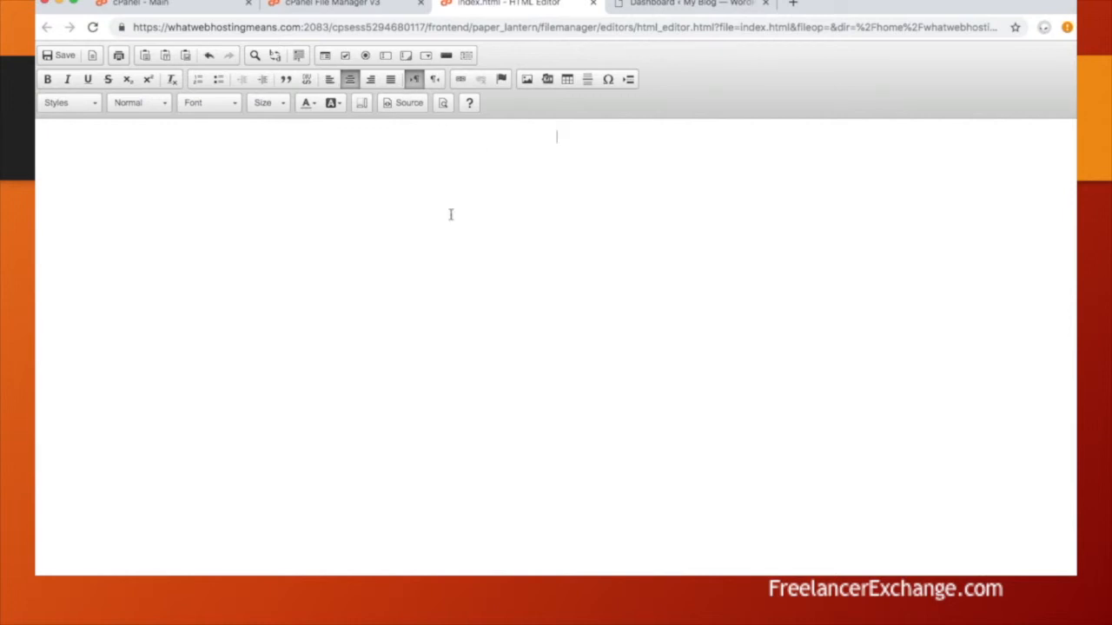